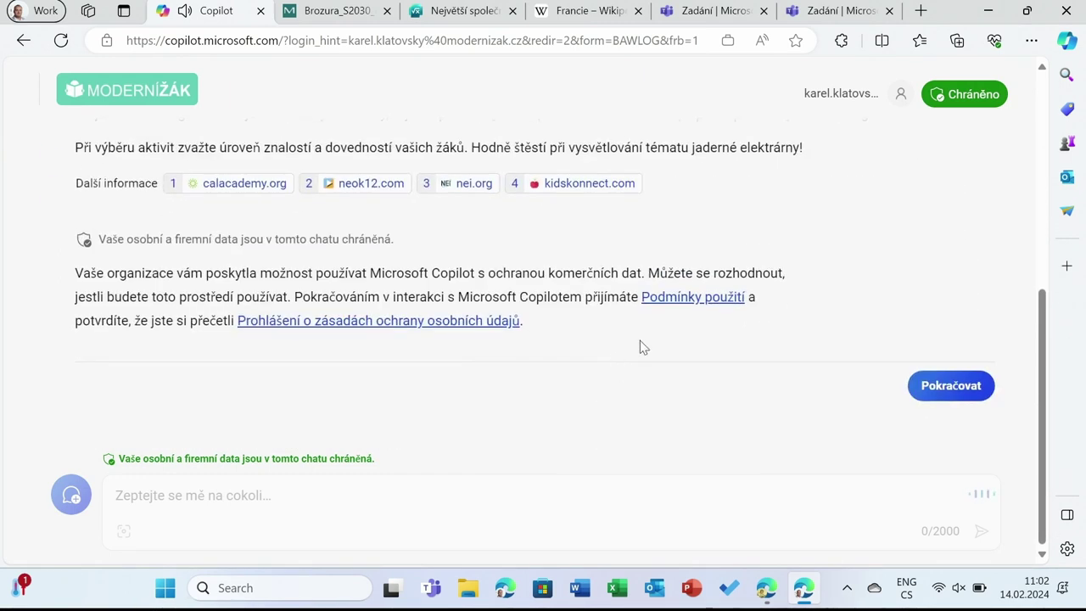
Accept the commercial data protection notice and view the export formats for the nuclear power plant answer
left_click(933, 390)
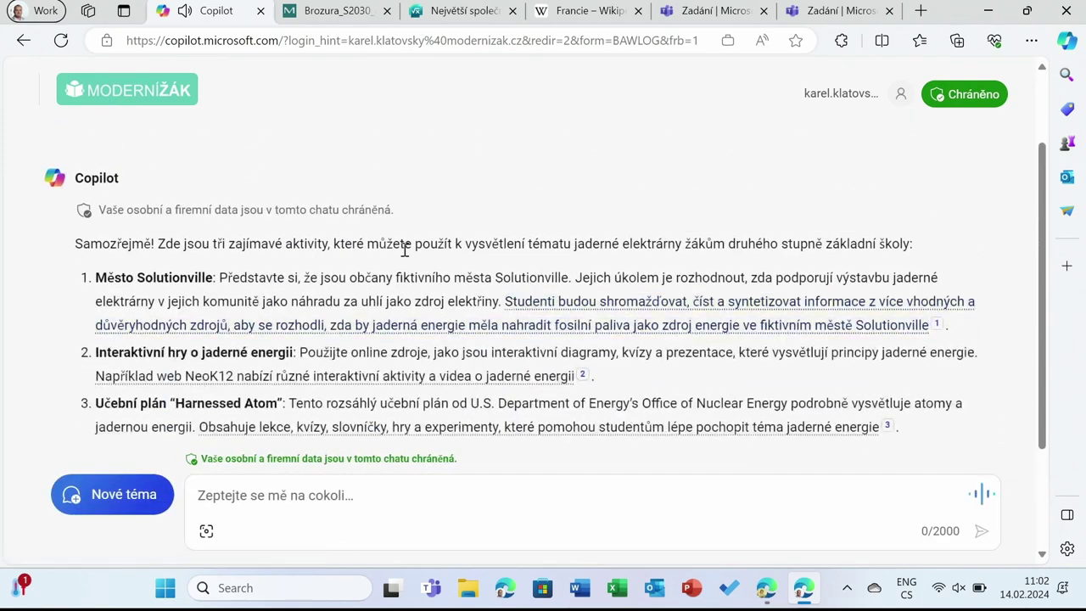
scroll(405, 264, "down", 2)
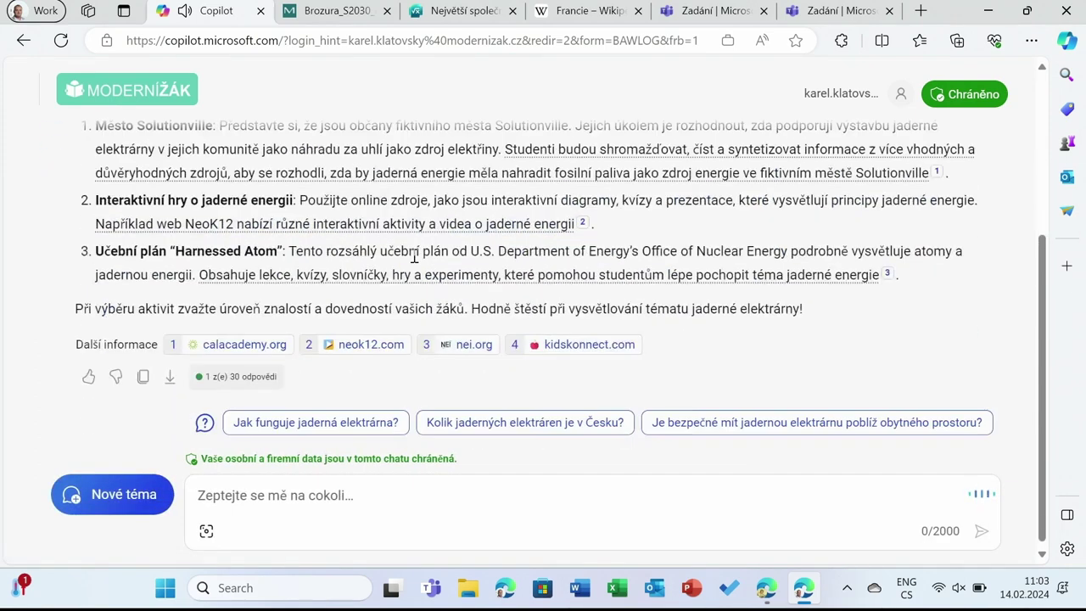
left_click(170, 376)
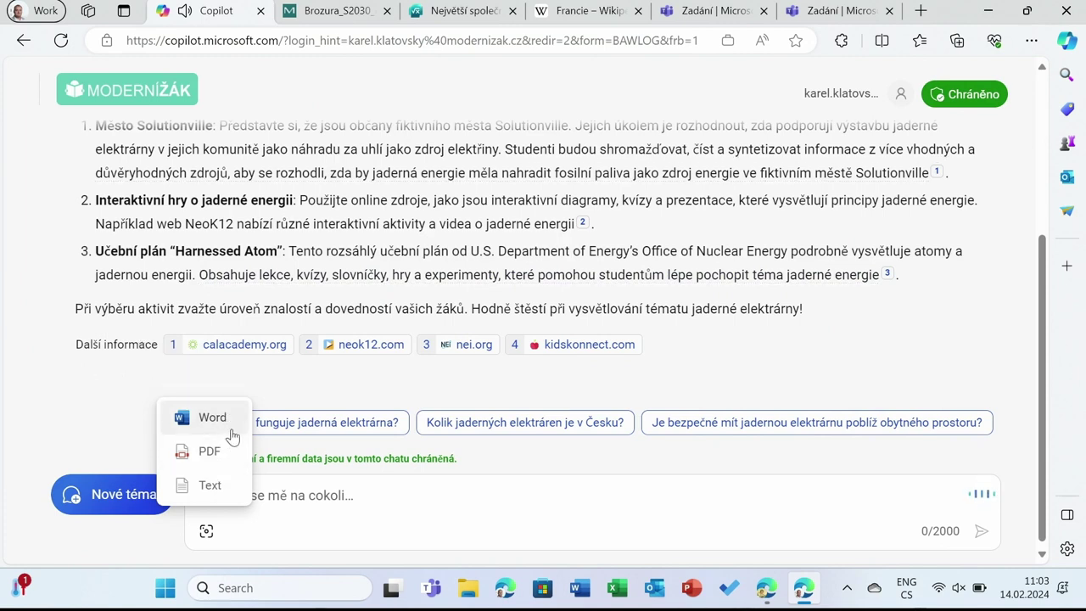
left_click(749, 280)
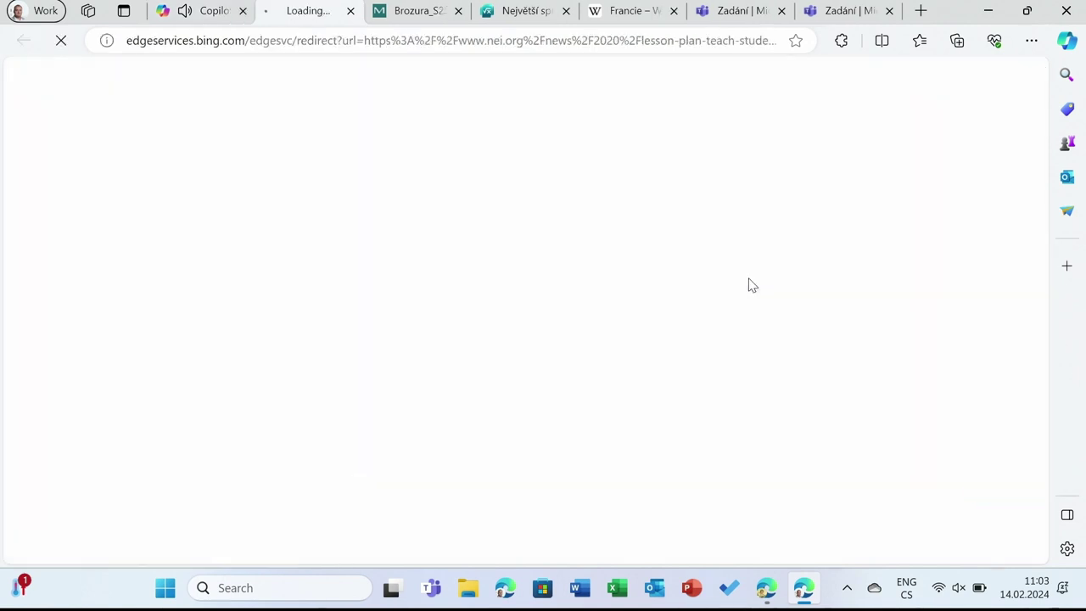
left_click(204, 13)
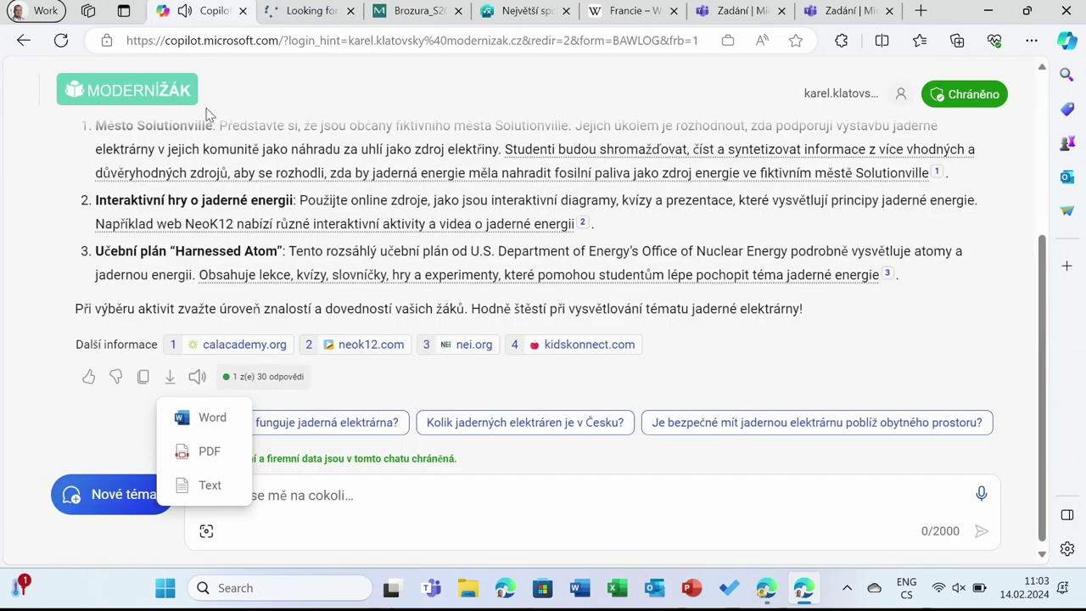
left_click(792, 321)
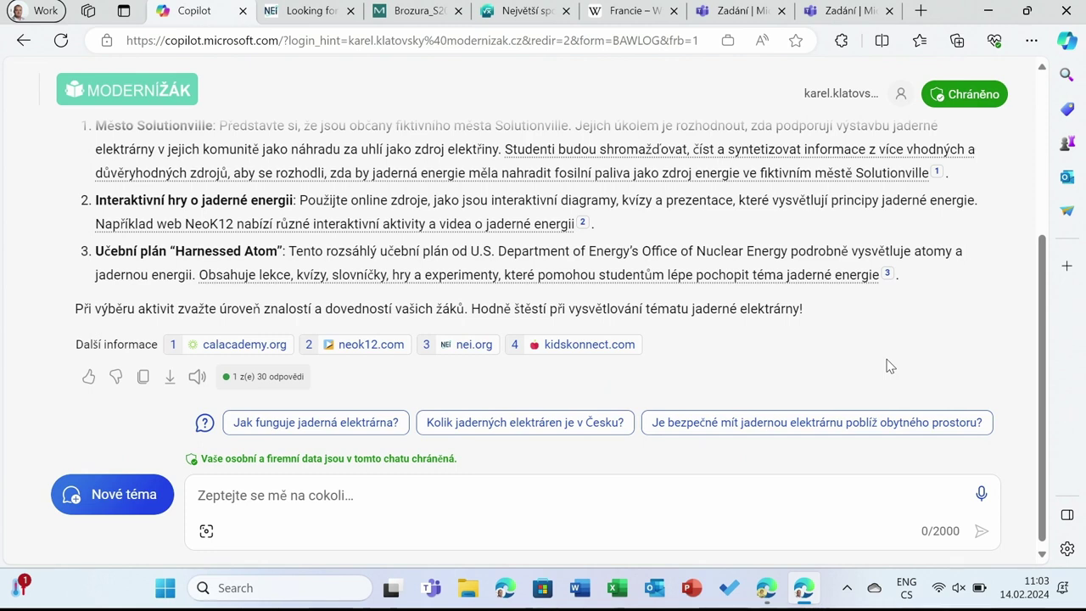
In a new topic with the Kreativní style, dictate a request for a three-question geography test on France for 2nd-stage primary pupils, with correct and wrong answers
left_click(104, 508)
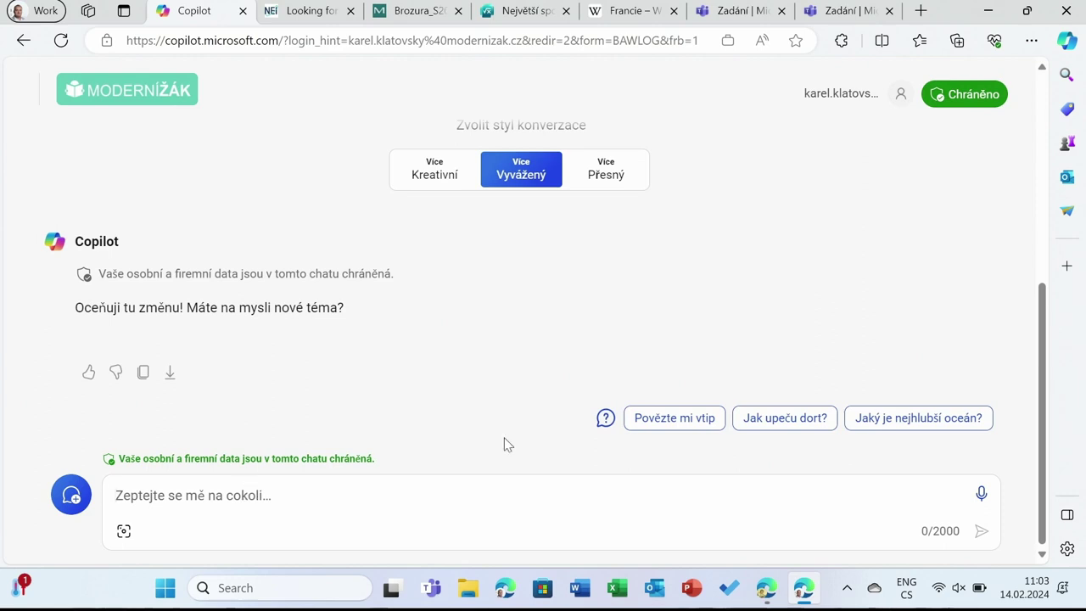
left_click(437, 174)
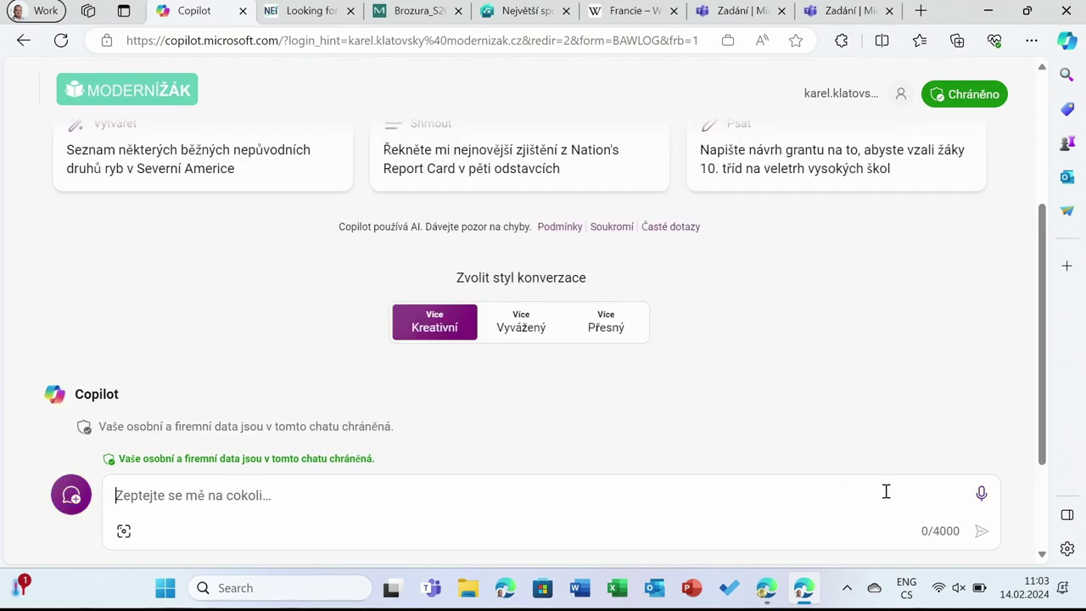
left_click(982, 494)
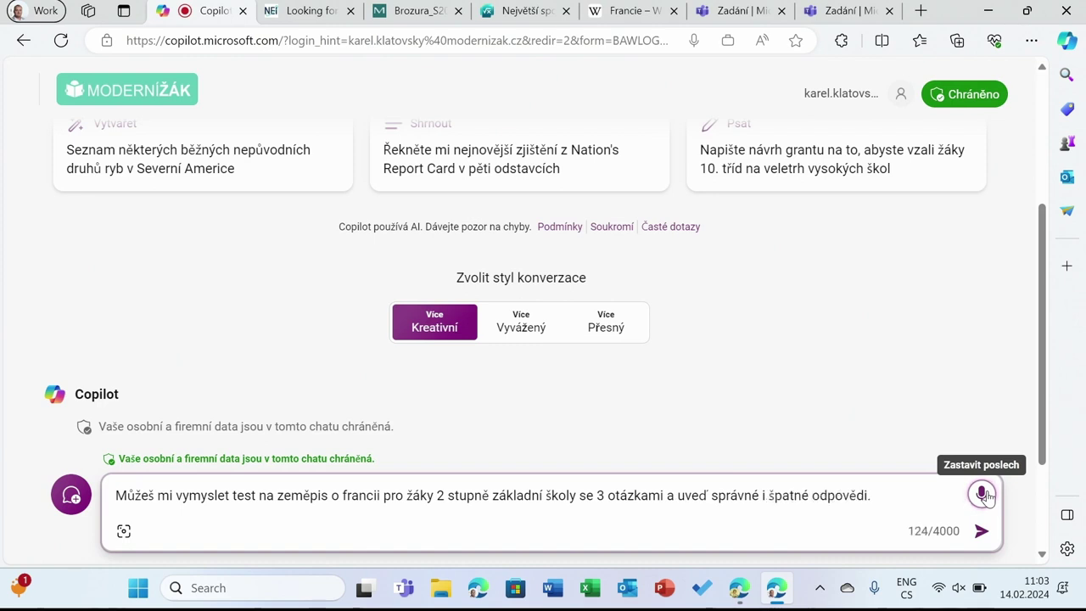
left_click(982, 530)
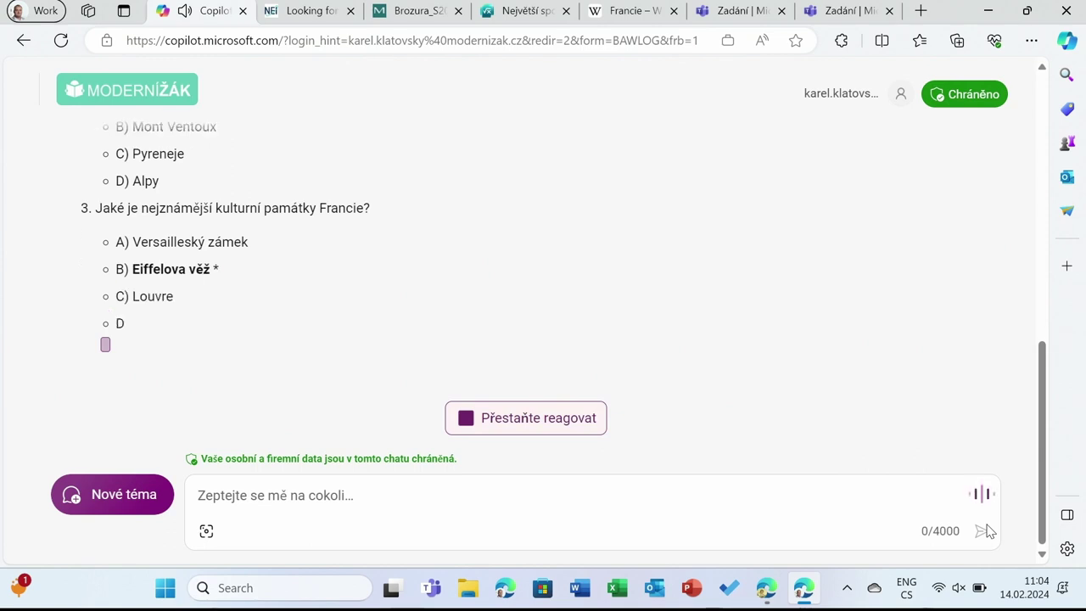
Review the generated France geography test and view the formats it can be exported to
scroll(238, 250, "up", 4)
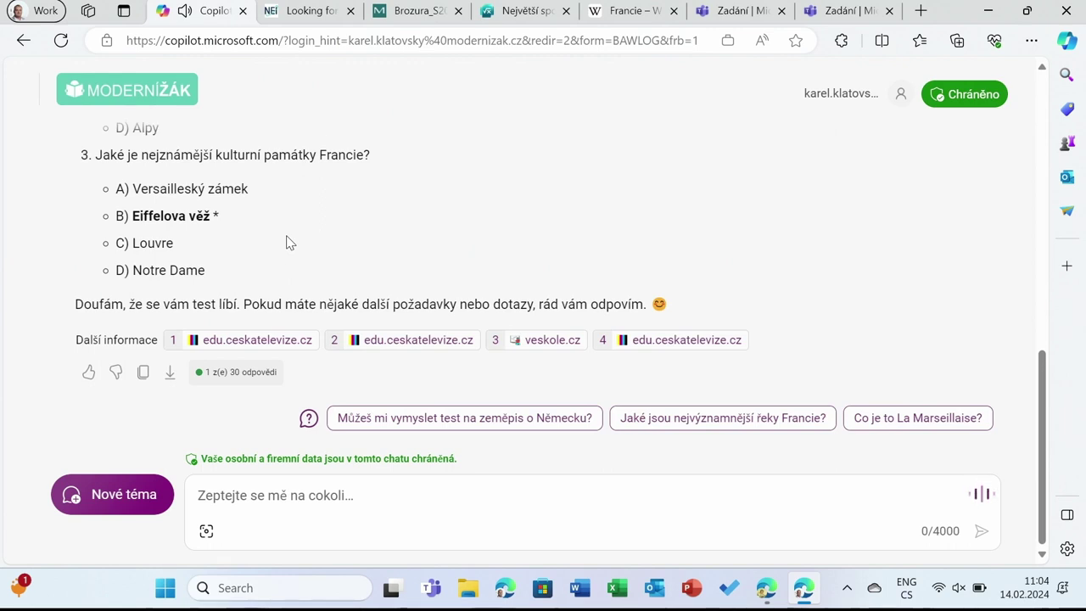
left_click(173, 373)
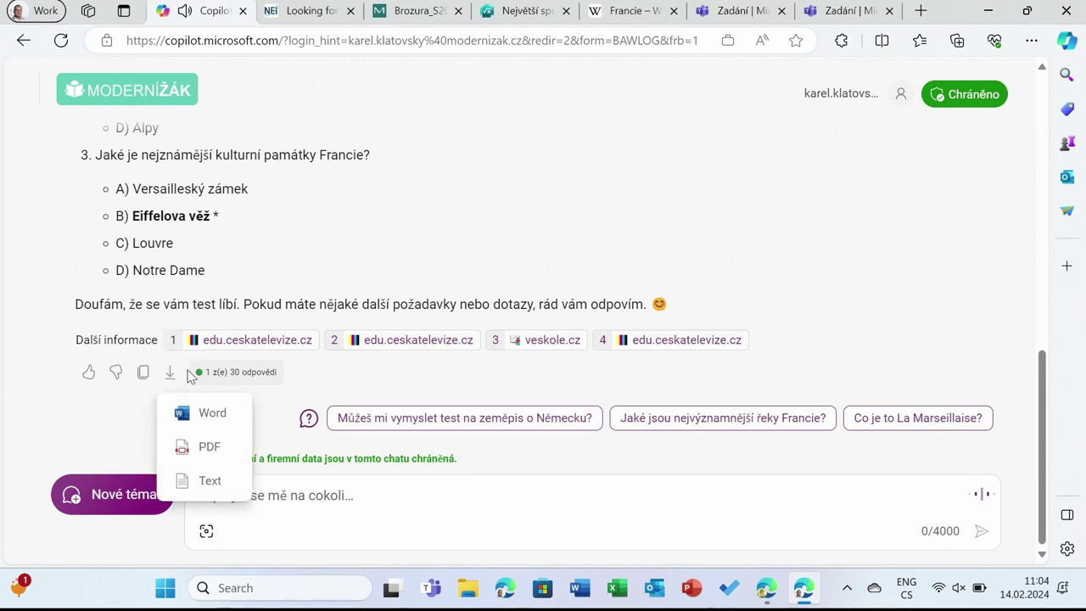
left_click(495, 206)
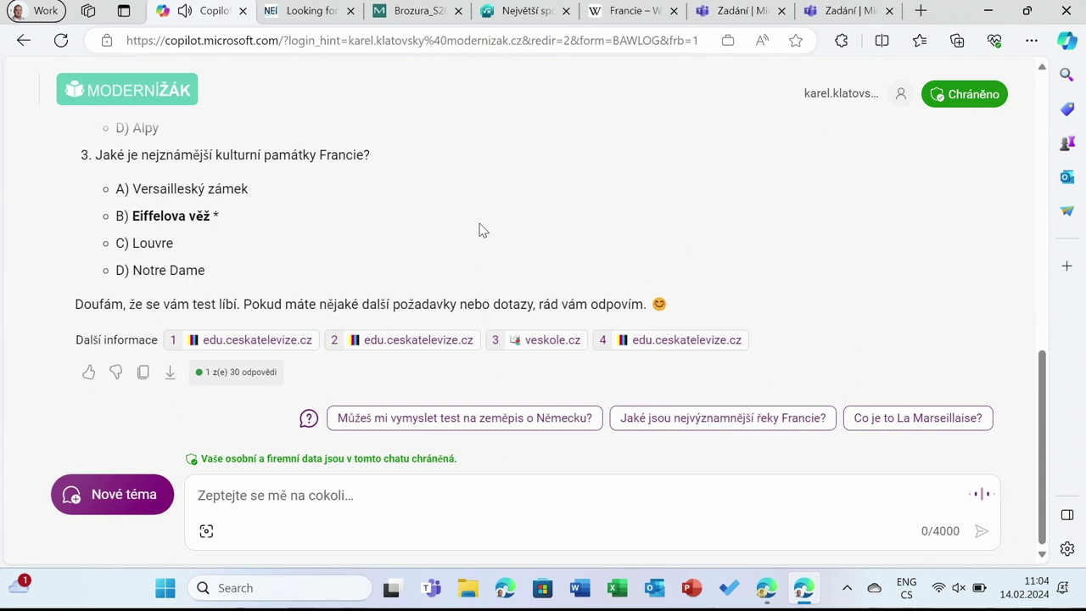
Dictate and send a request to show the previous test as a table, with questions in the first column and possible answers in the others
left_click(287, 493)
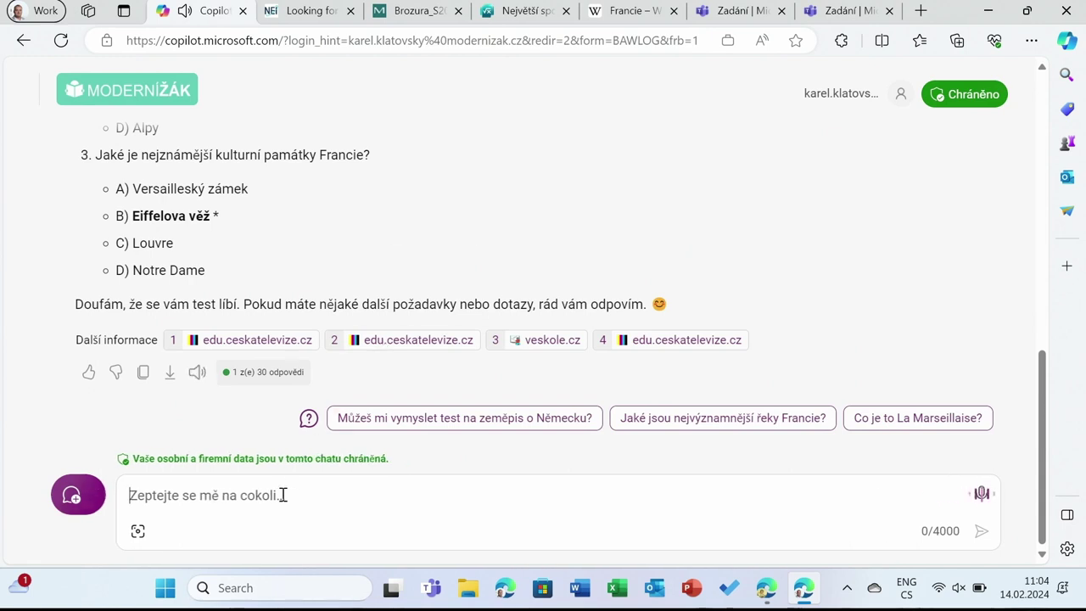
left_click(982, 494)
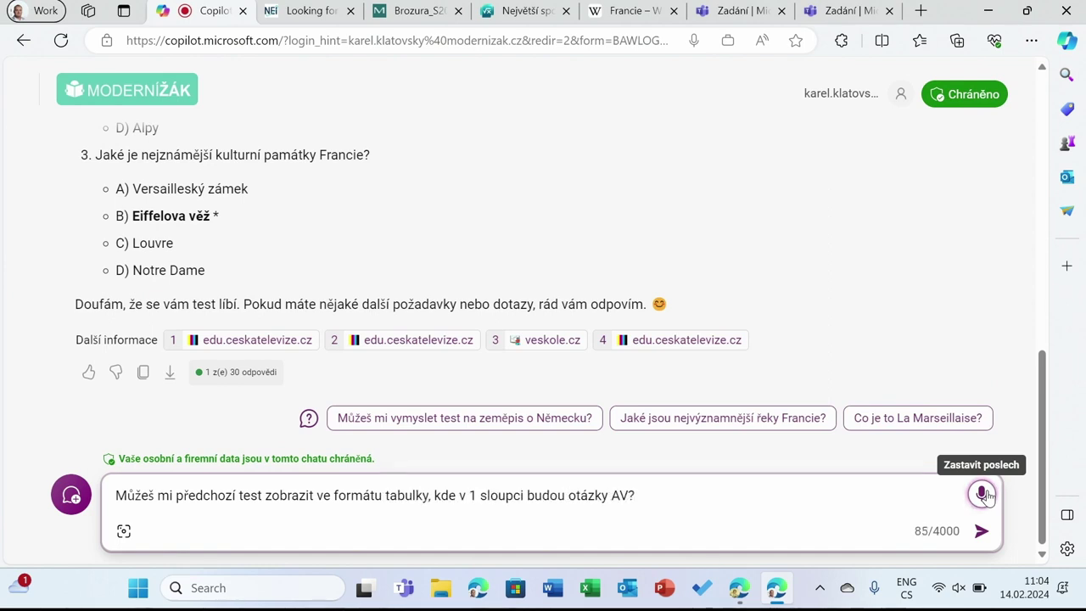
left_click(982, 530)
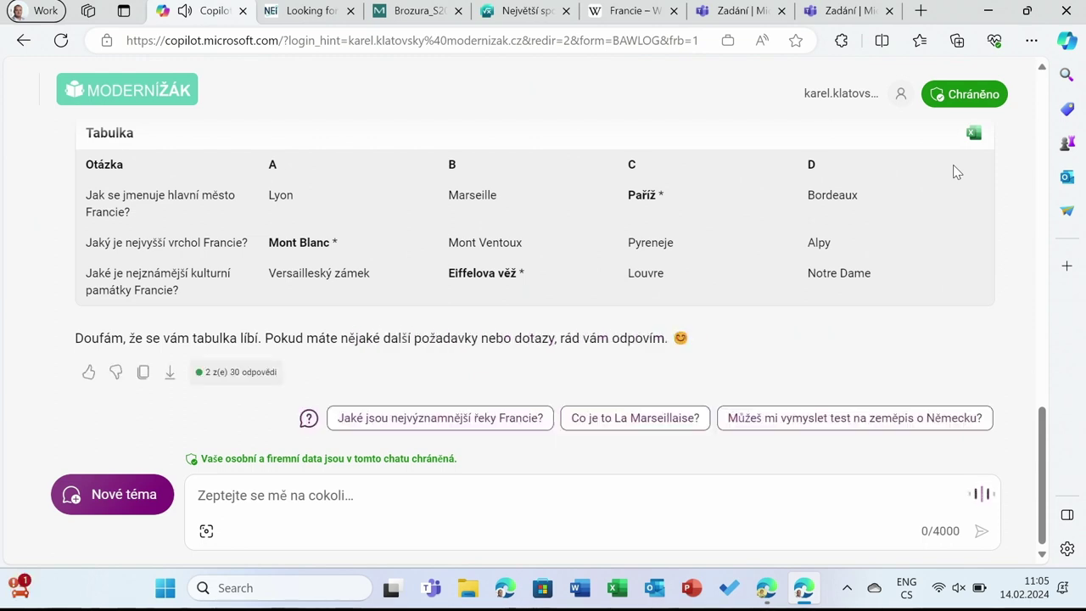
scroll(395, 227, "up", 10)
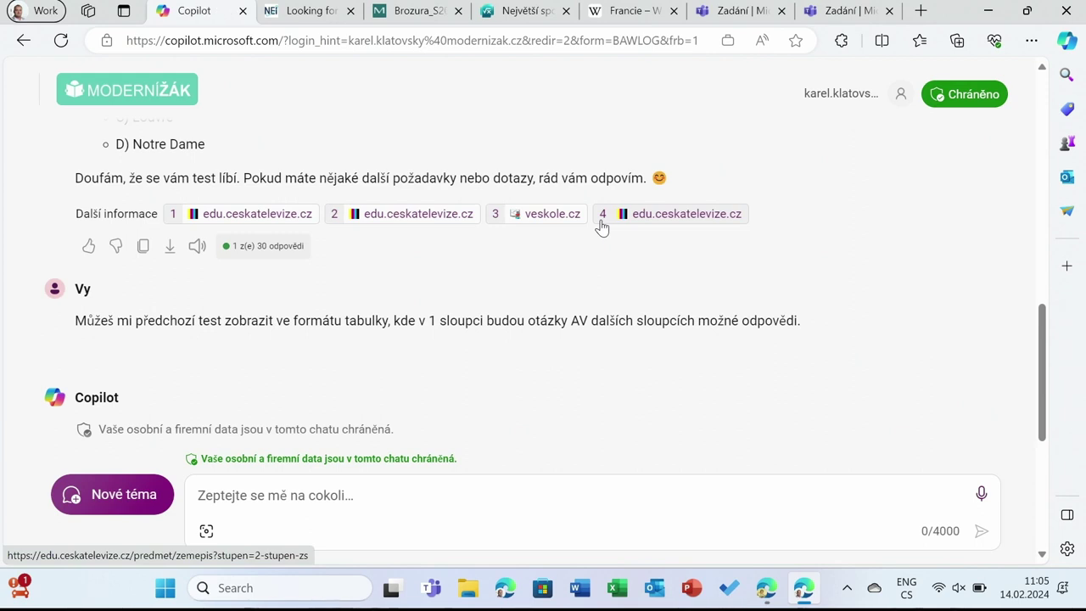
Start a new topic and copy the web address of the Czech Wikipedia article Francie for use in the chat
left_click(133, 509)
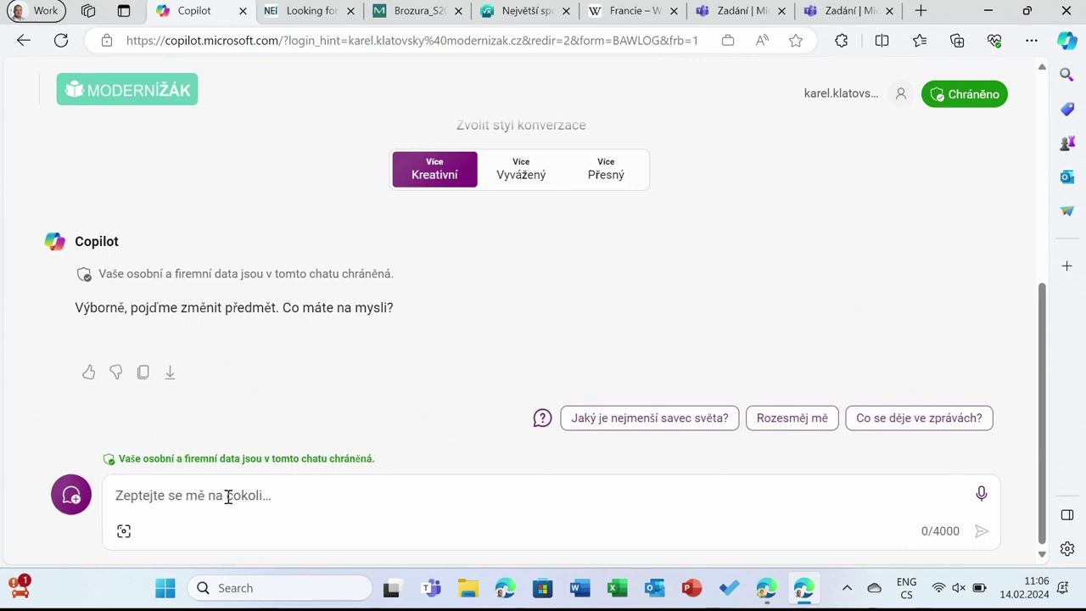
left_click(636, 11)
scroll(568, 265, "down", 15)
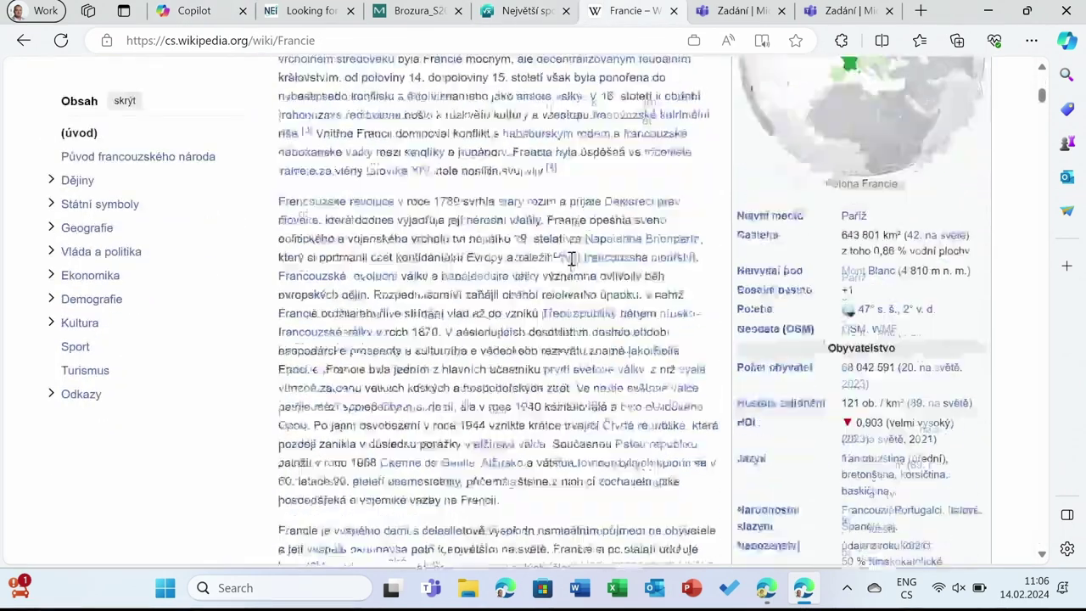
scroll(568, 271, "up", 15)
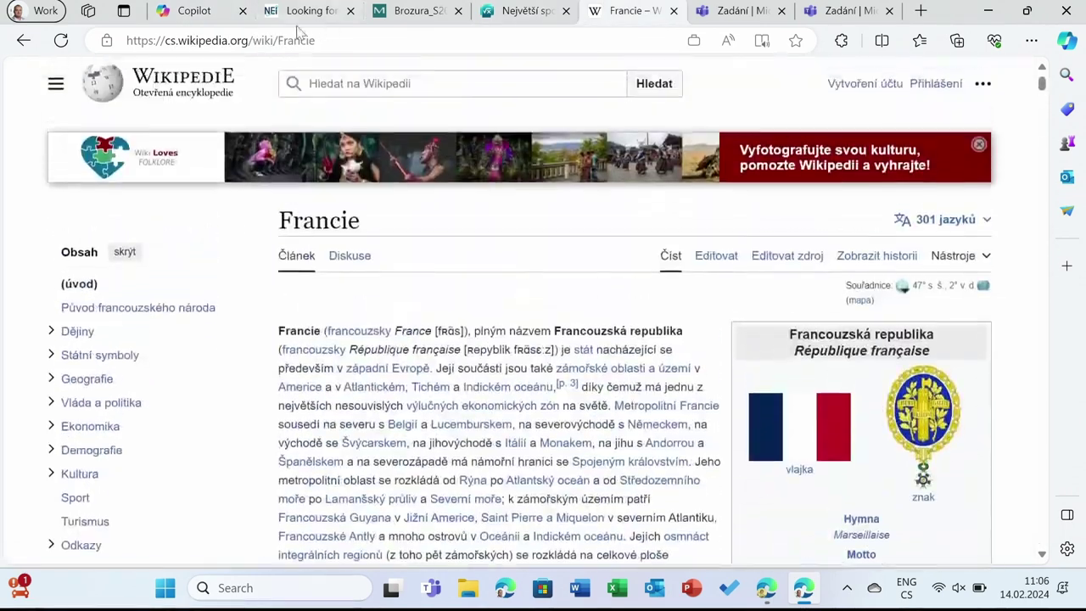
left_click(291, 40)
key("ctrl+c")
left_click(210, 9)
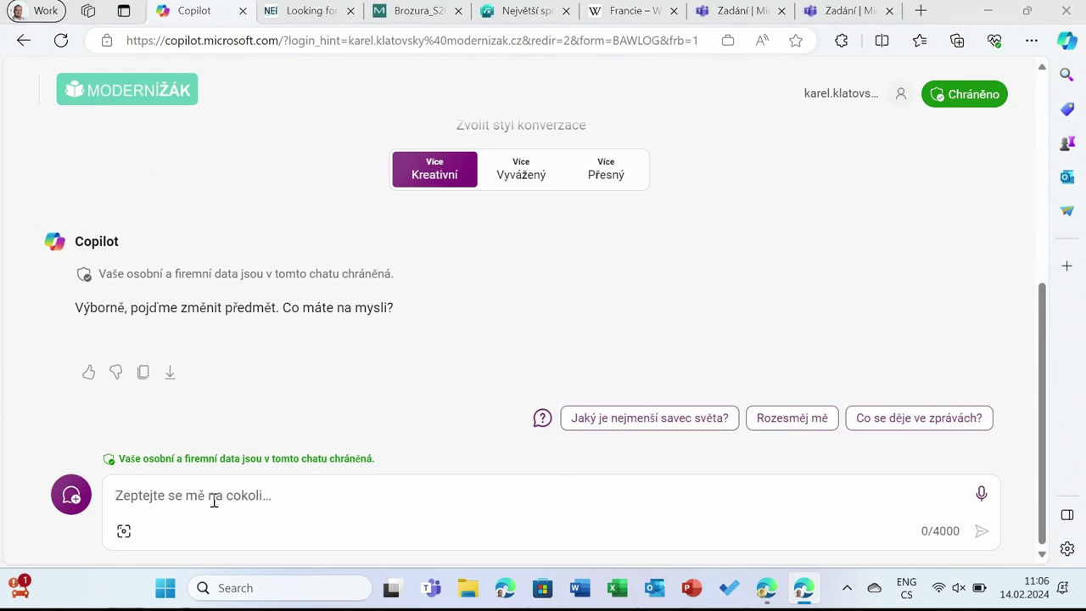
Dictate a request for a three-question geography test for 2nd-stage primary pupils based on a web page, append the copied Wikipedia address and send it
key("super")
key("super")
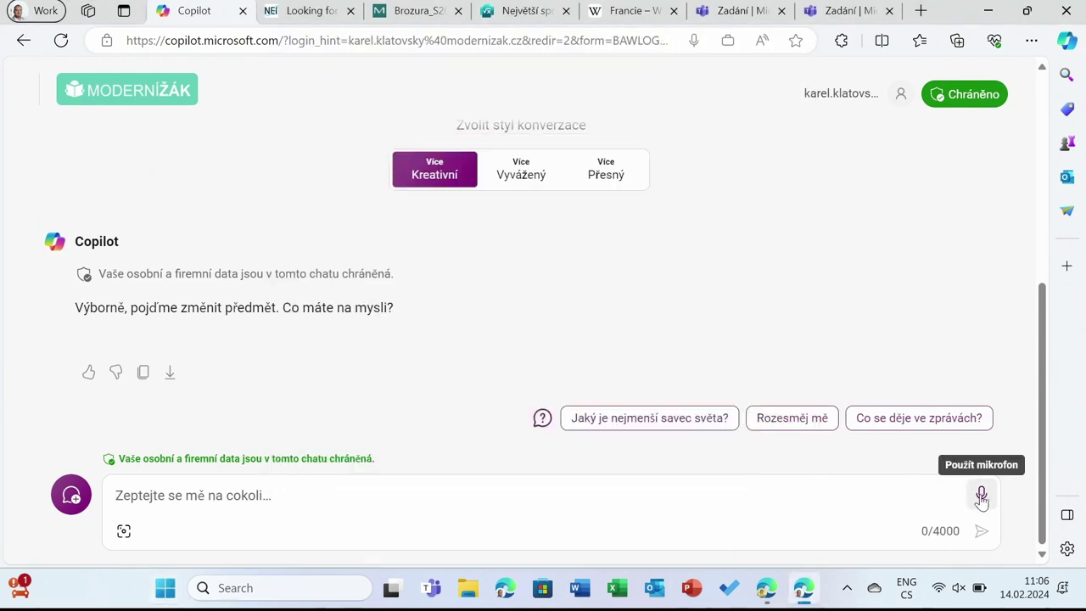
left_click(982, 495)
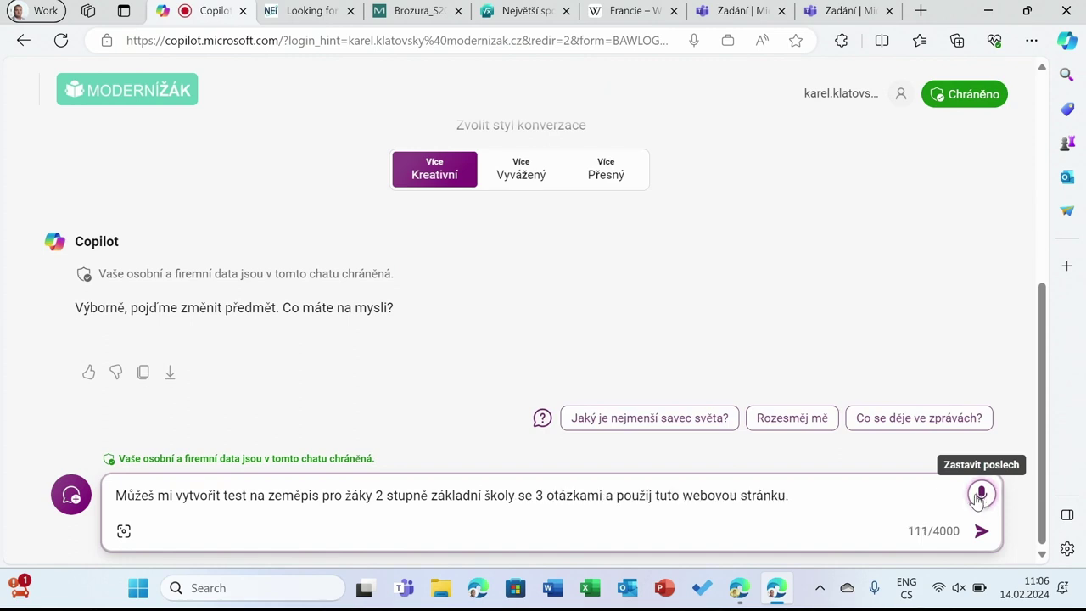
left_click(878, 494)
key("BackSpace")
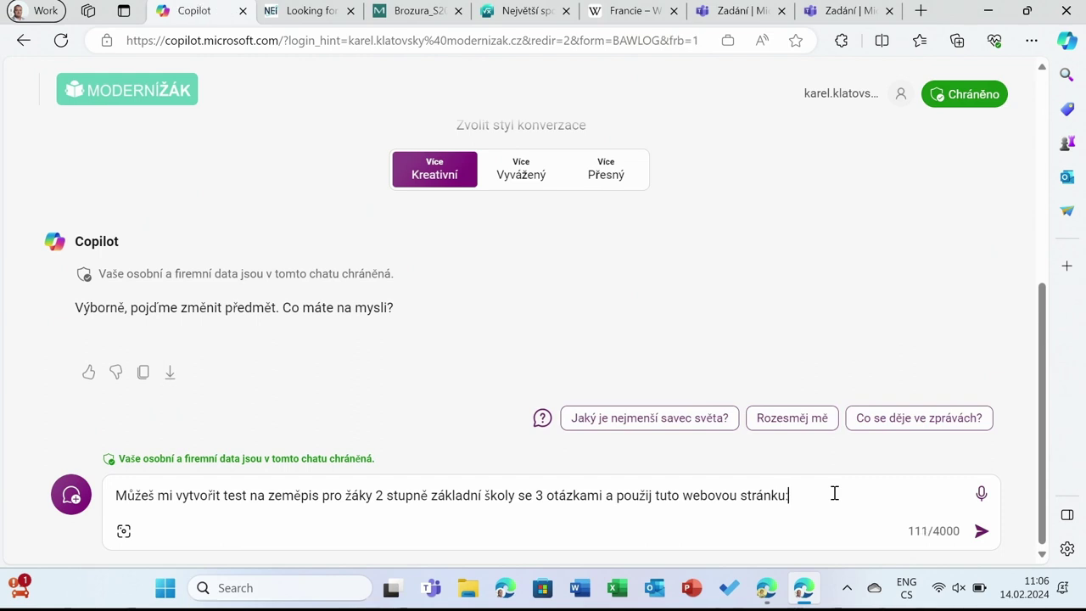
key("ctrl+v")
key("Return")
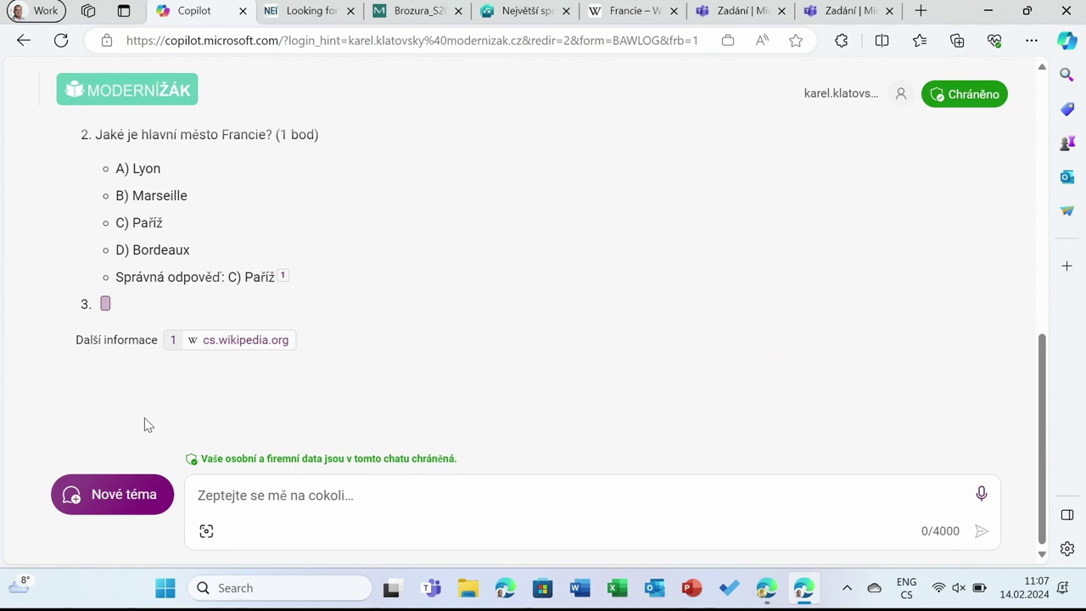
Start a new topic, then dictate and send a request to generate a horror-style image of a snow tornado over Prague
left_click(135, 496)
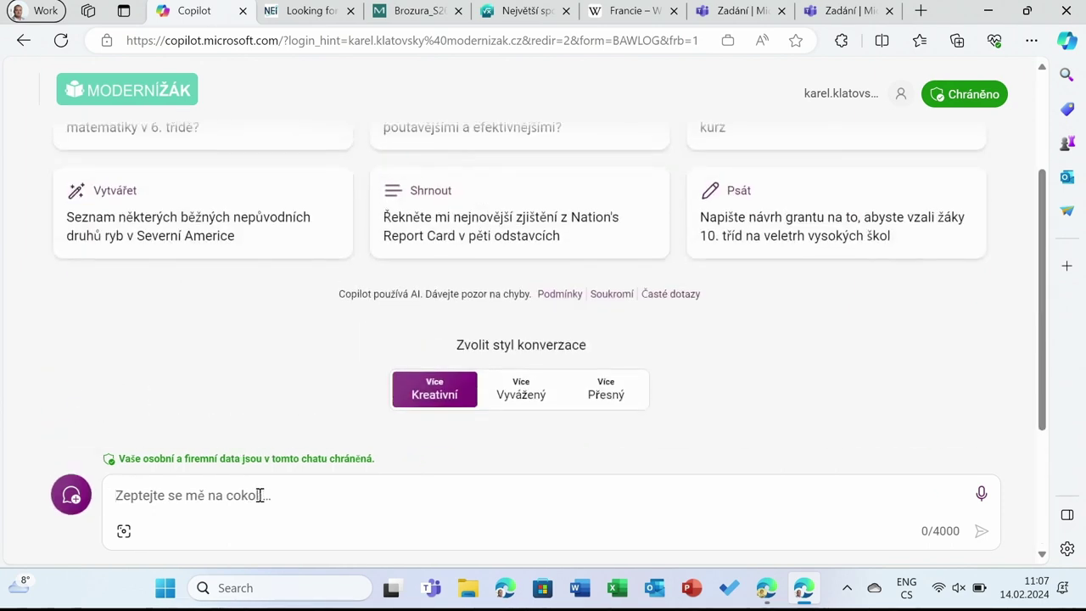
key("super")
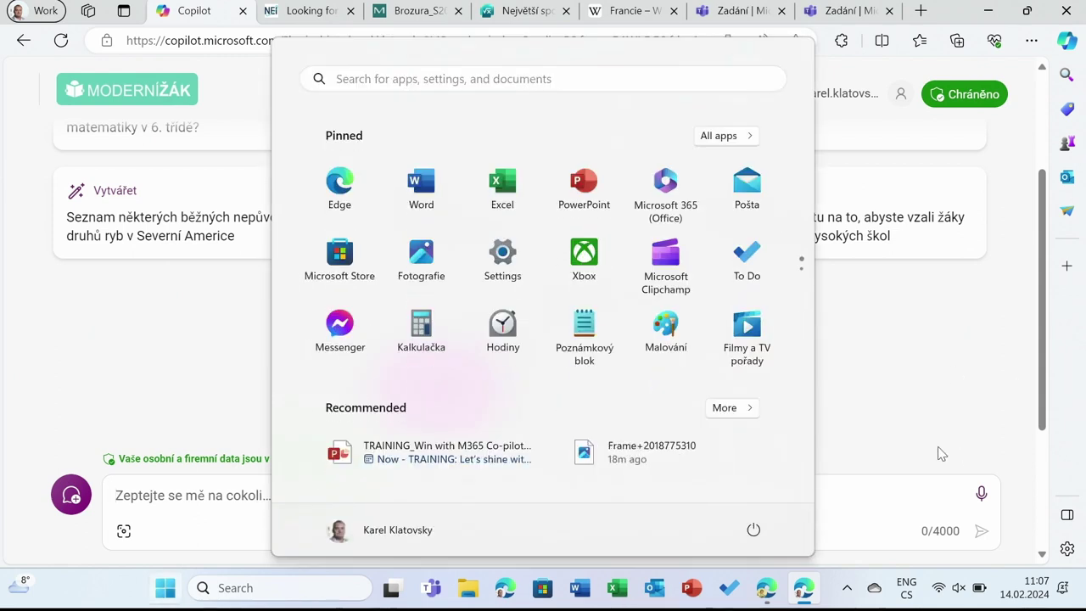
key("Escape")
left_click(981, 494)
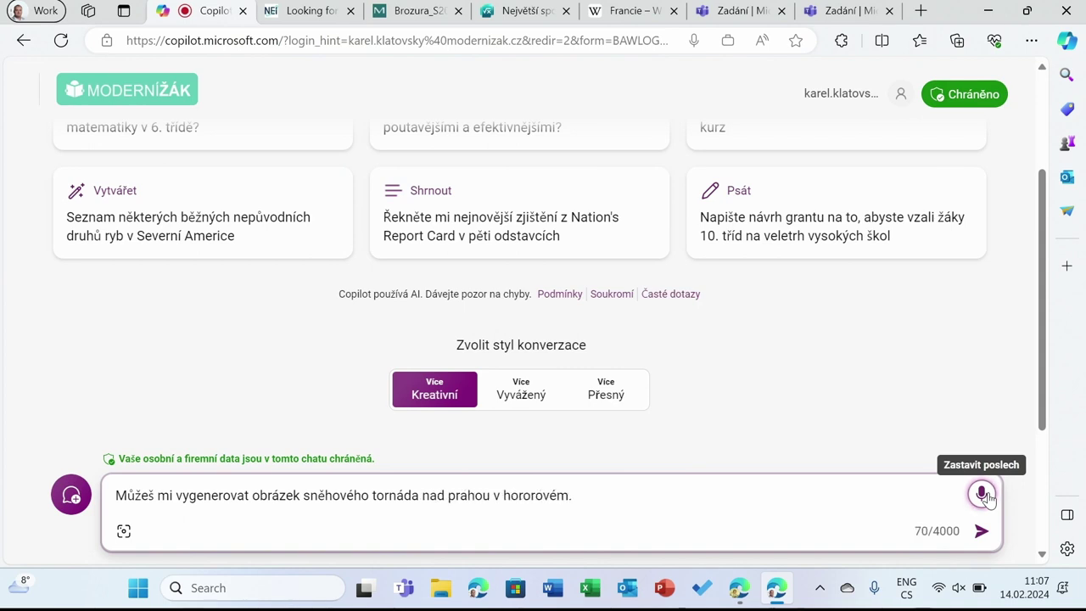
left_click(981, 531)
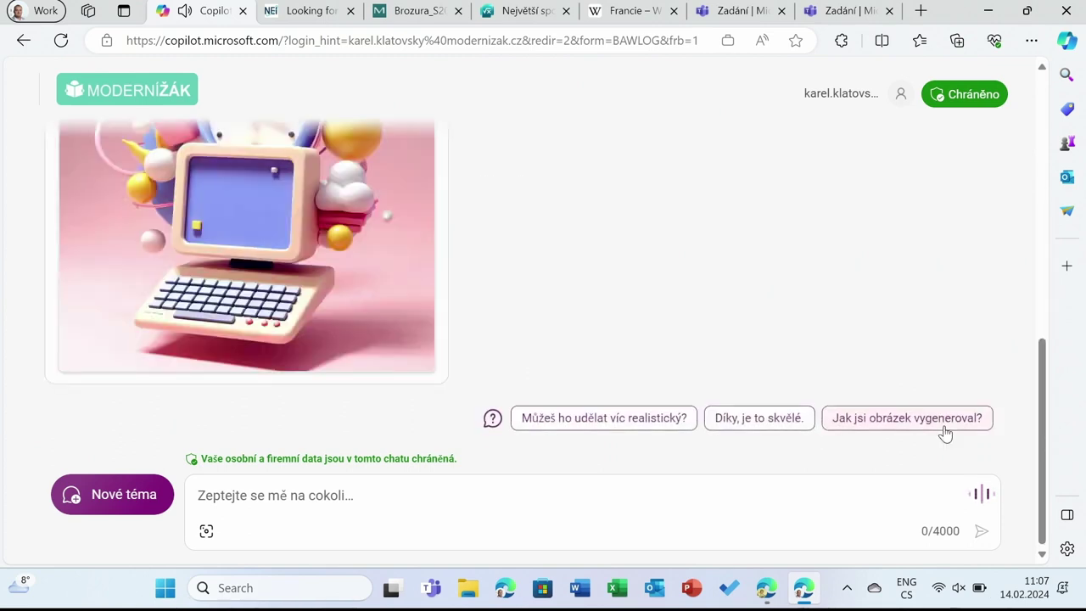
Examine the generated snow tornado pictures, viewing the first, second and third ones enlarged
scroll(735, 331, "up", 5)
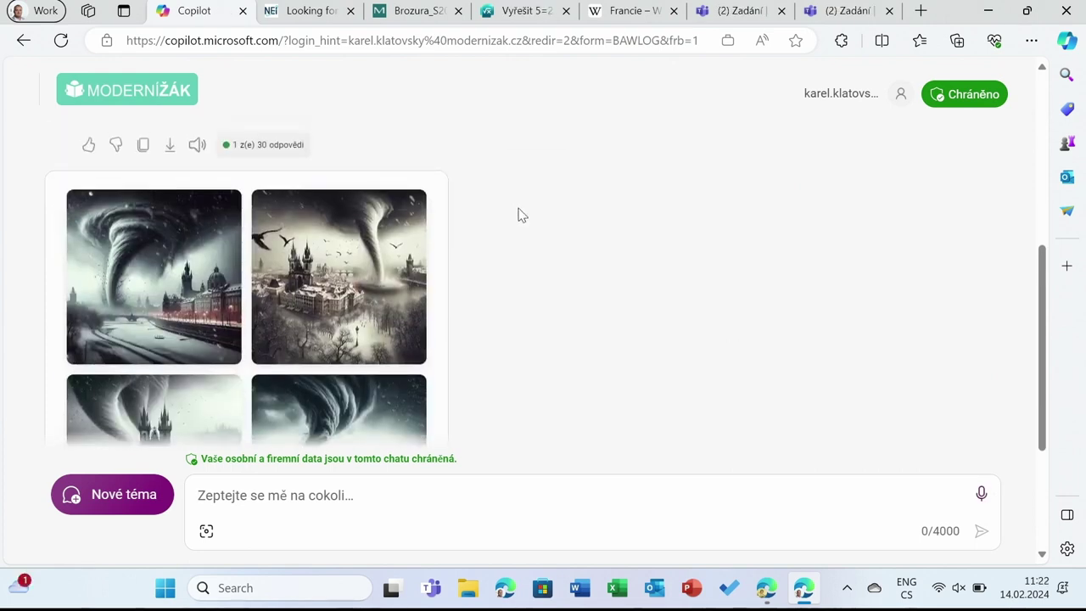
scroll(521, 211, "down", 1)
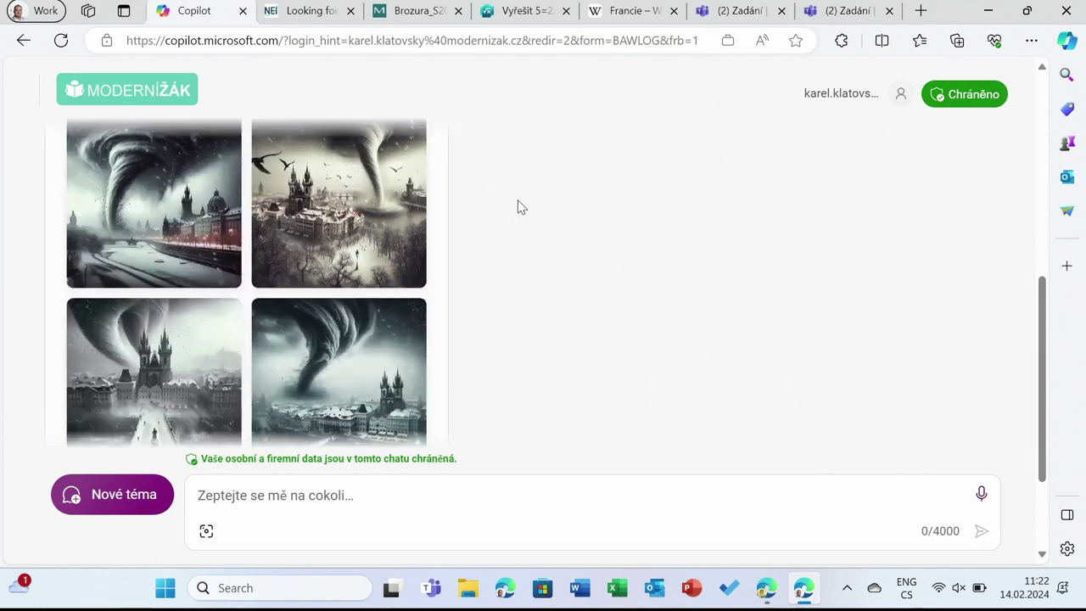
scroll(521, 207, "up", 1)
left_click(168, 254)
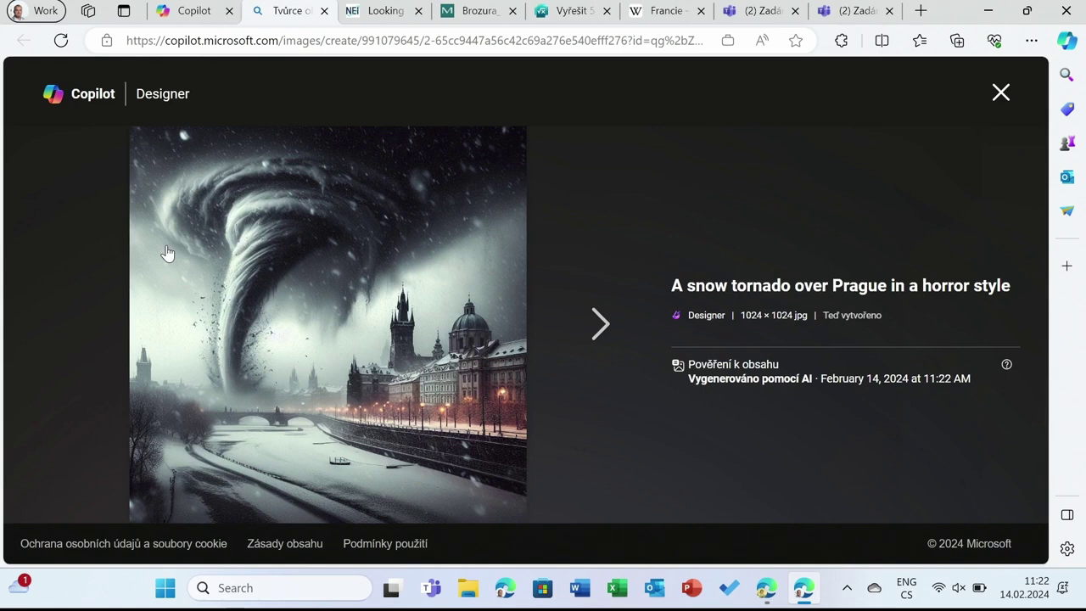
key("Right")
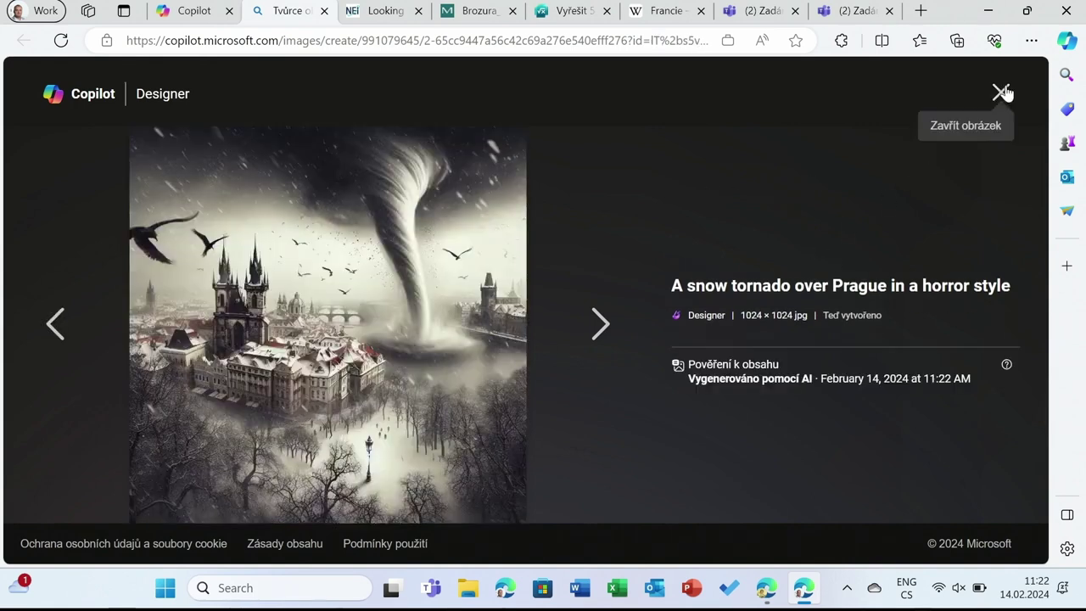
key("Left")
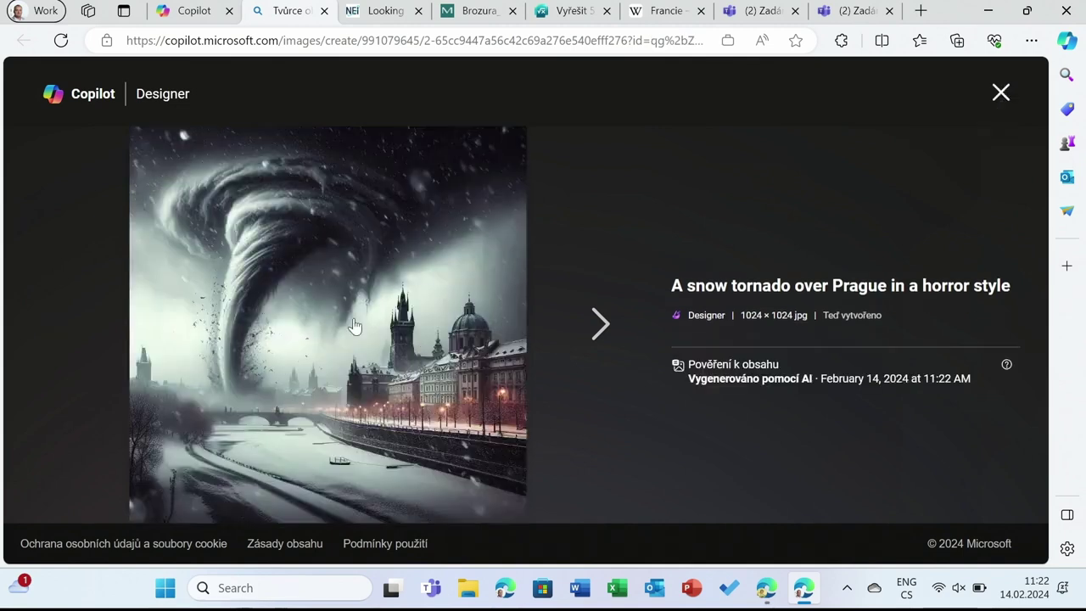
left_click(1001, 92)
left_click(204, 346)
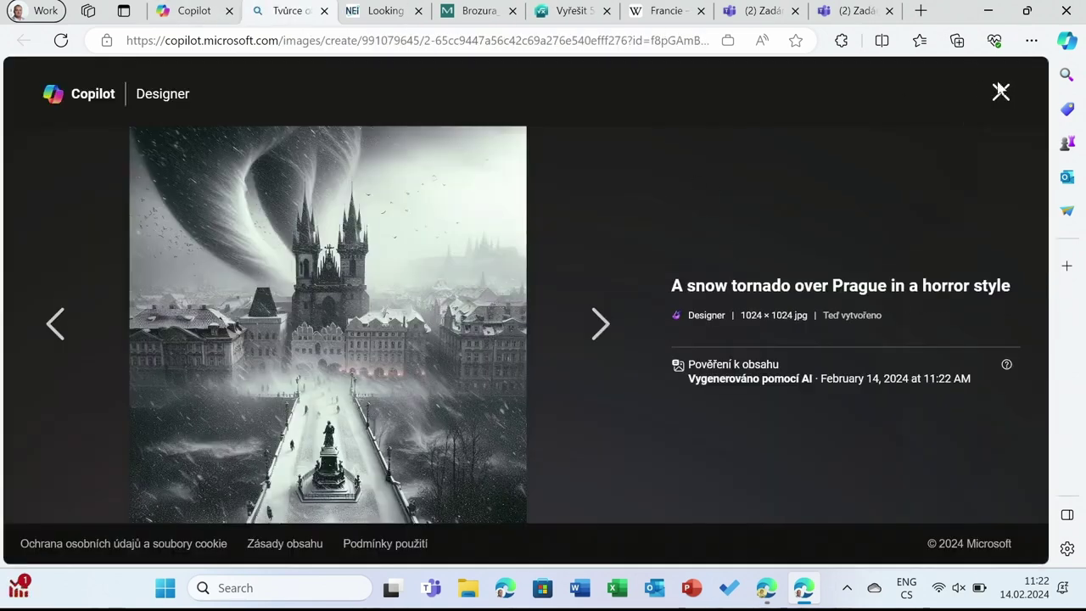
Return to the generated images in the chat and view the second tornado picture enlarged once more
left_click(1001, 91)
scroll(373, 356, "up", 1)
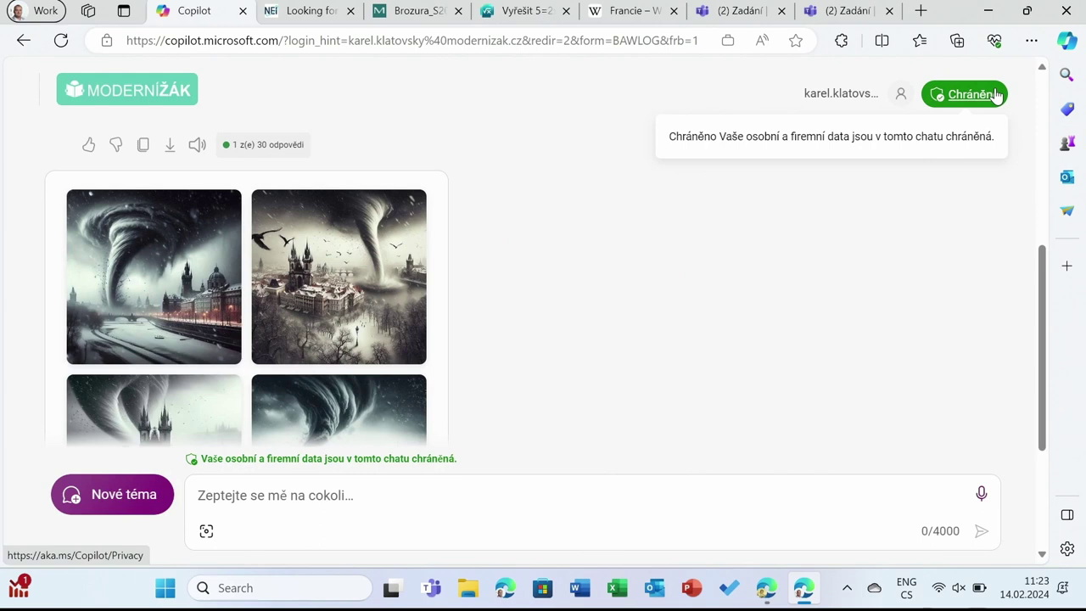
left_click(353, 259)
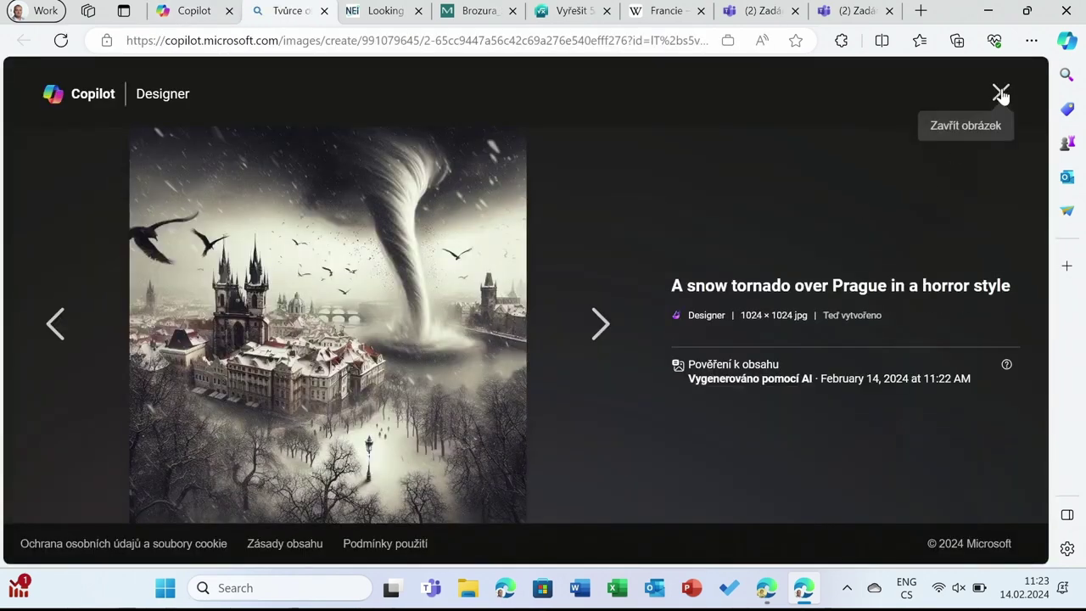
left_click(1001, 93)
scroll(875, 296, "down", 1)
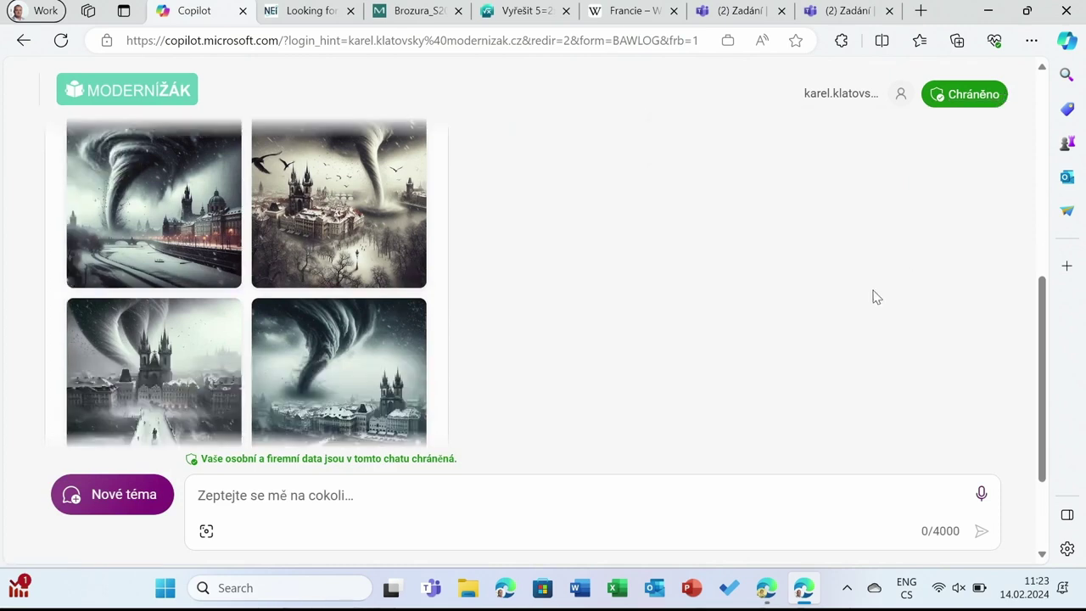
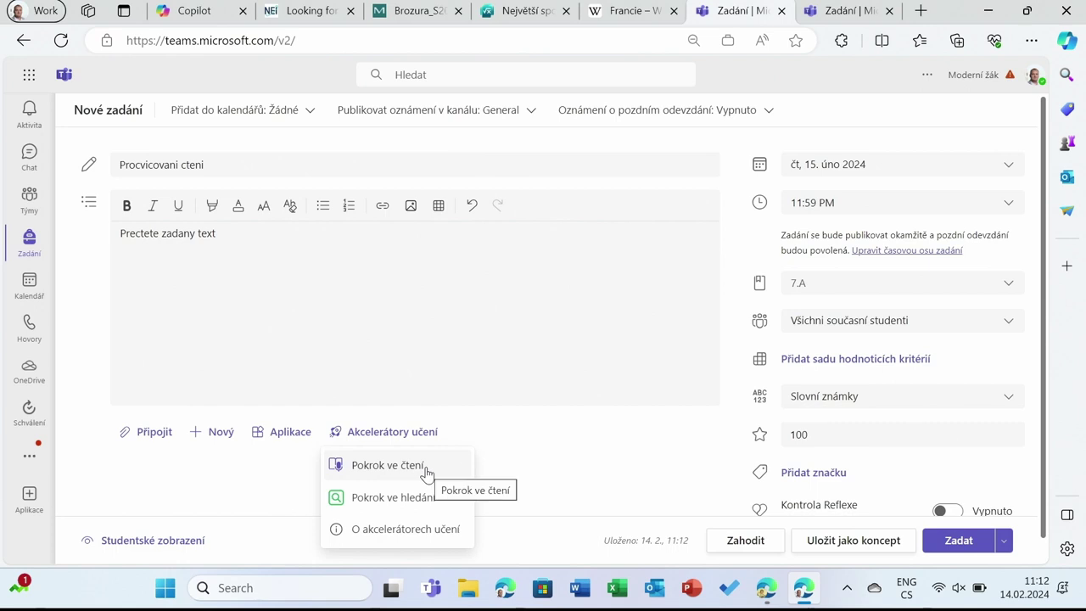
Add a Reading Progress activity to the Procvicovani cteni assignment in Teams, using the sample library passage A Camping Trip
left_click(429, 468)
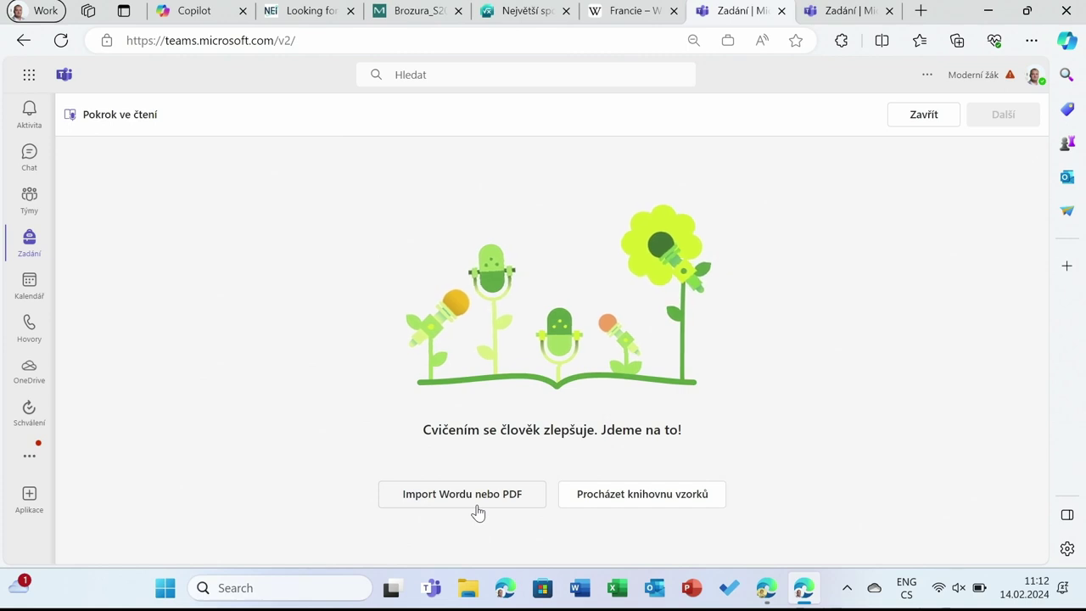
left_click(616, 499)
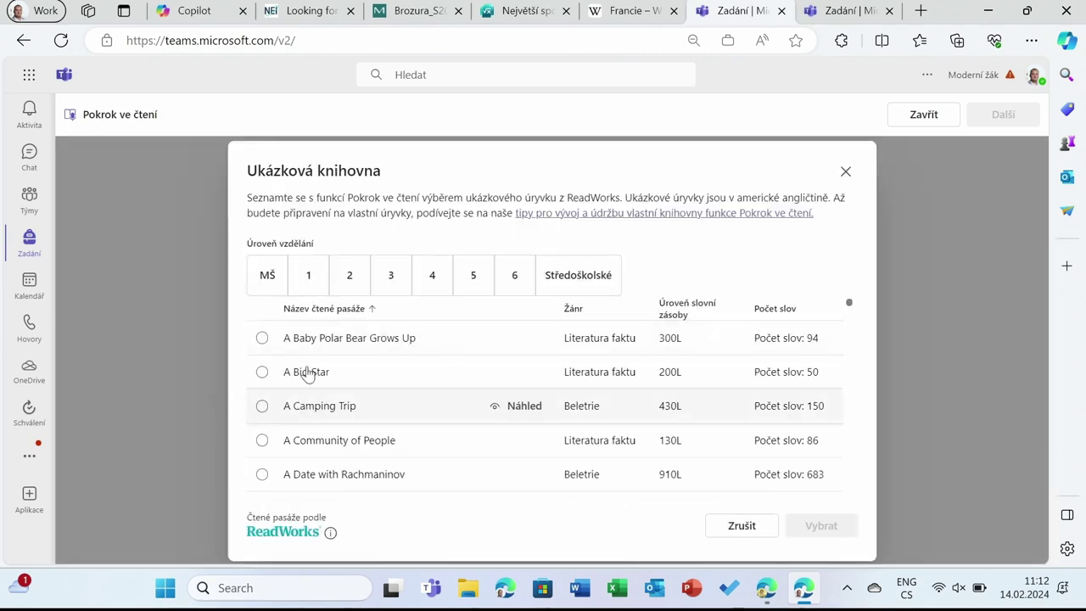
scroll(509, 376, "down", 3)
scroll(607, 339, "up", 3)
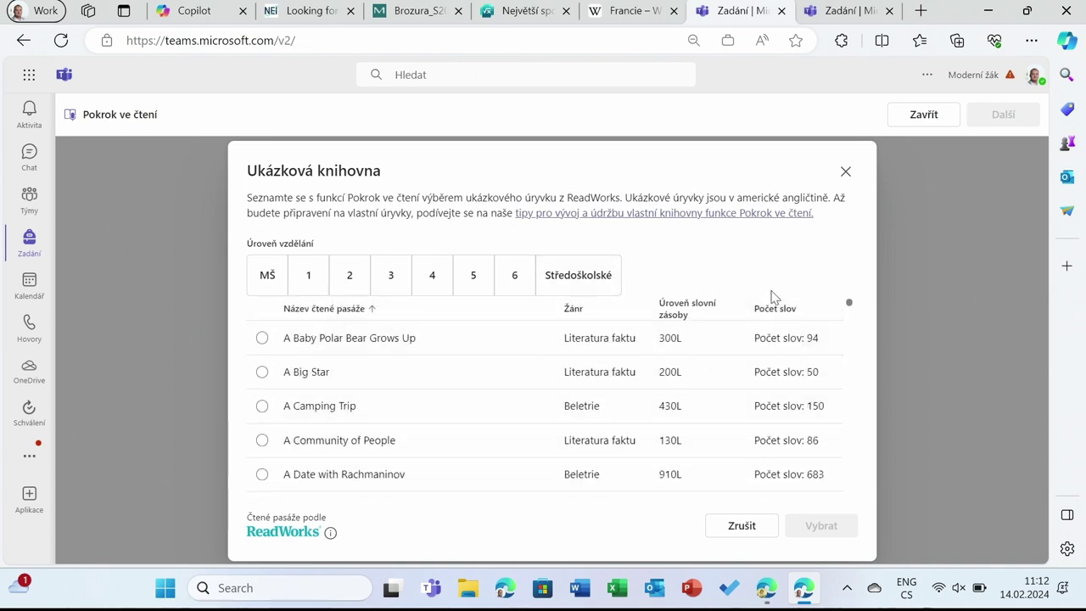
left_click(263, 407)
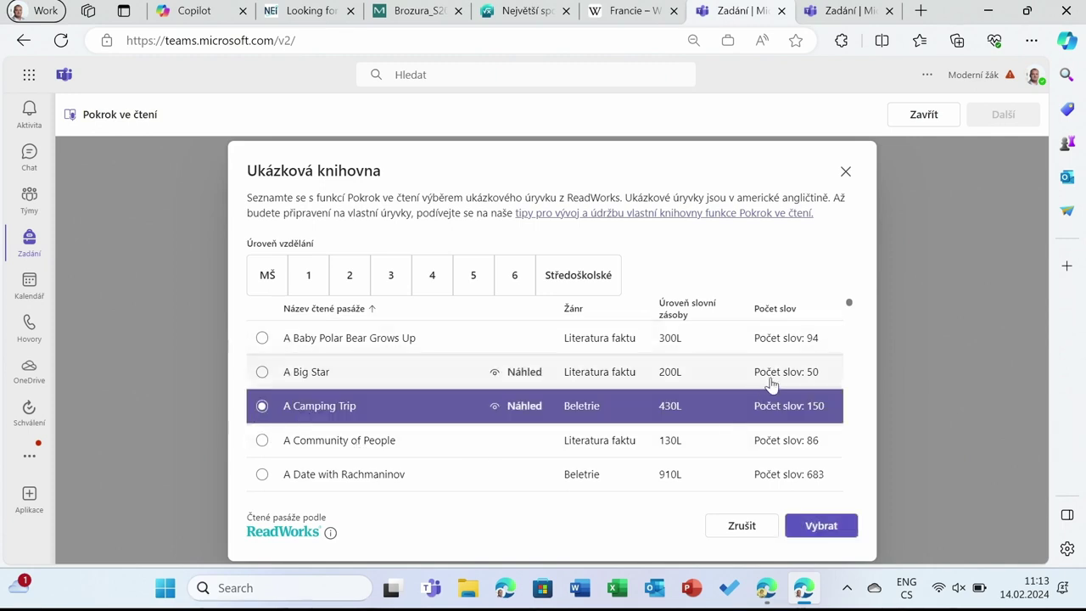
left_click(821, 525)
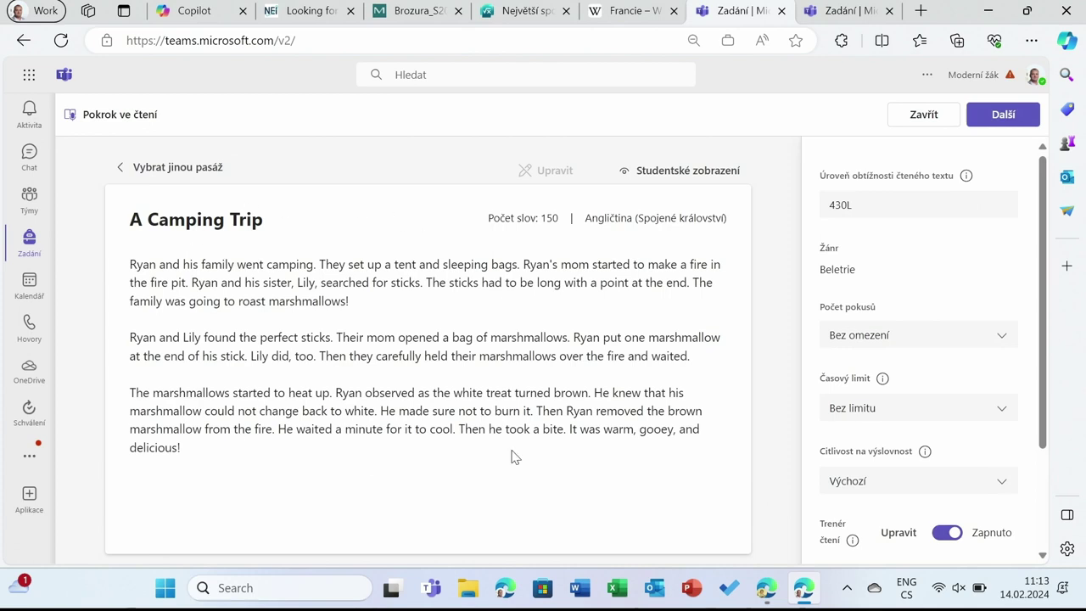
Limit the reading activity to 3 attempts and look over its remaining settings
left_click(880, 339)
left_click(869, 449)
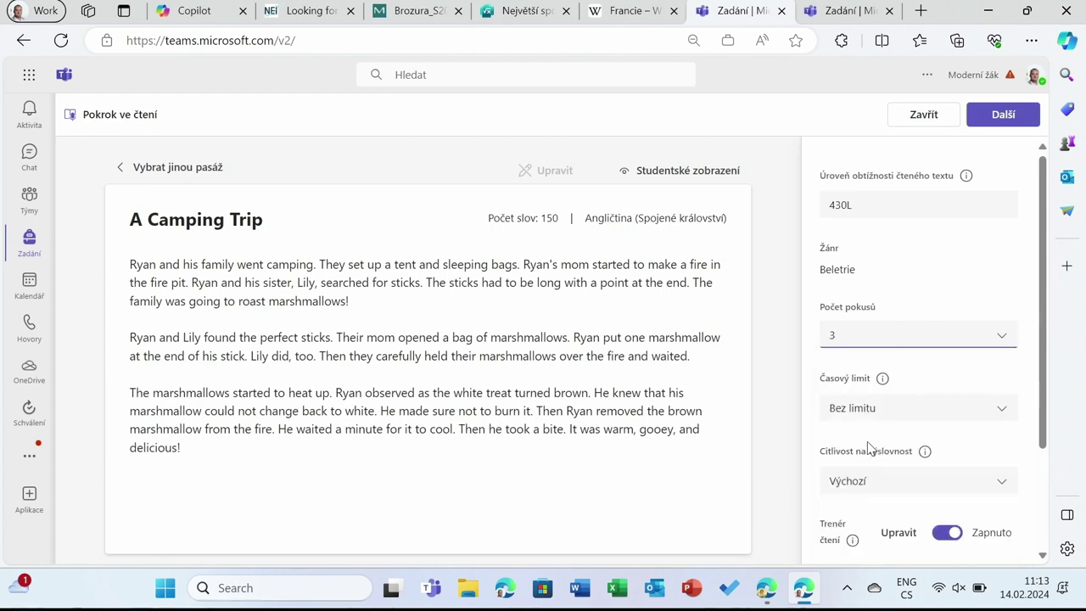
scroll(876, 408, "down", 1)
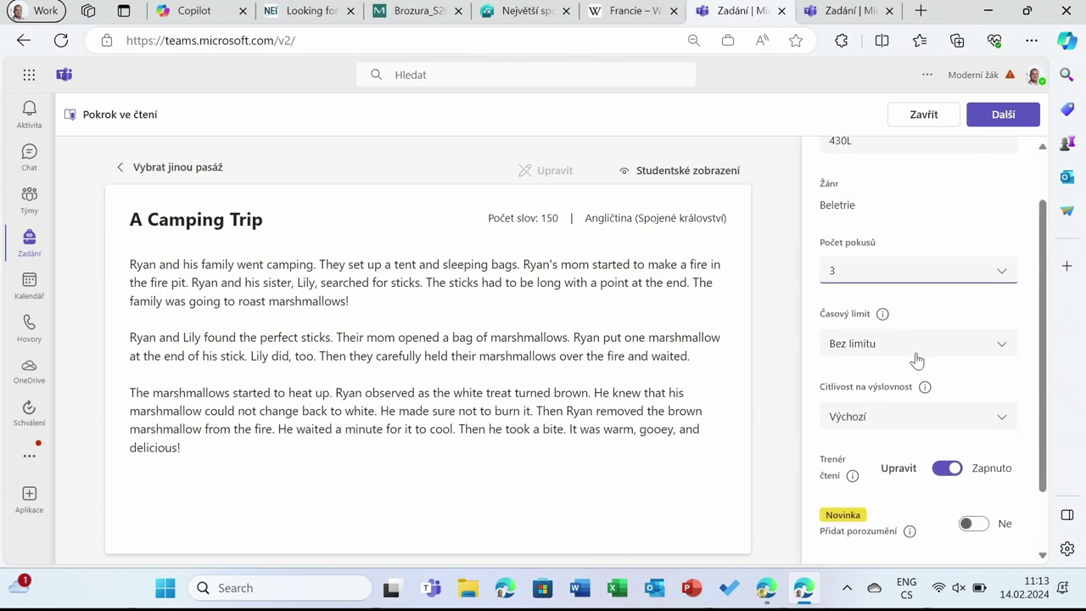
scroll(908, 354, "down", 1)
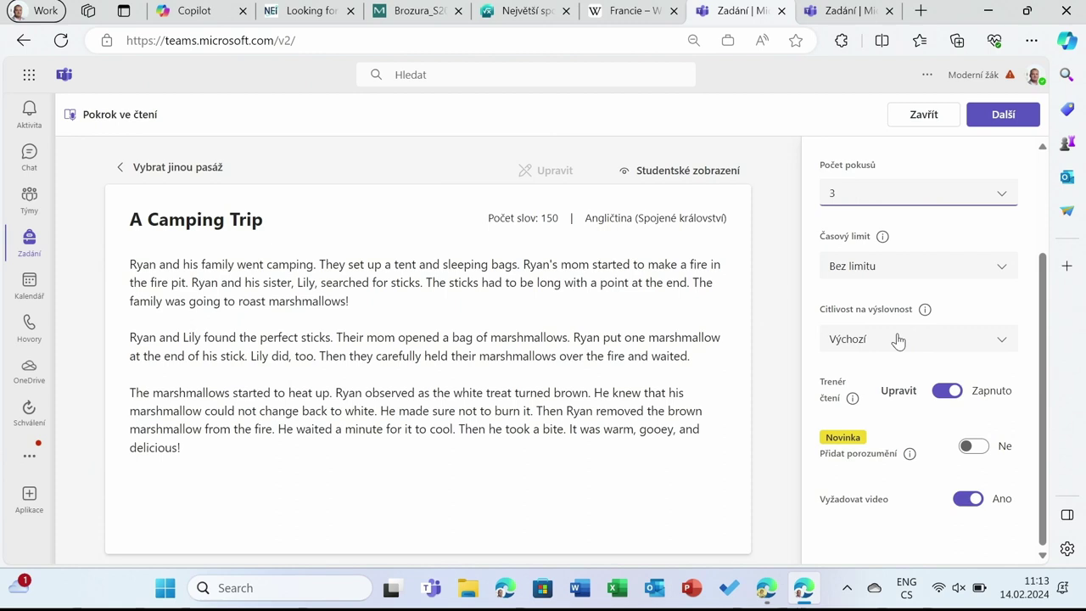
Turn on the comprehension quiz for the passage and add a text question reading "Kdo byl hlavni postavou pribehu?"
mouse_move(847, 403)
left_click(973, 448)
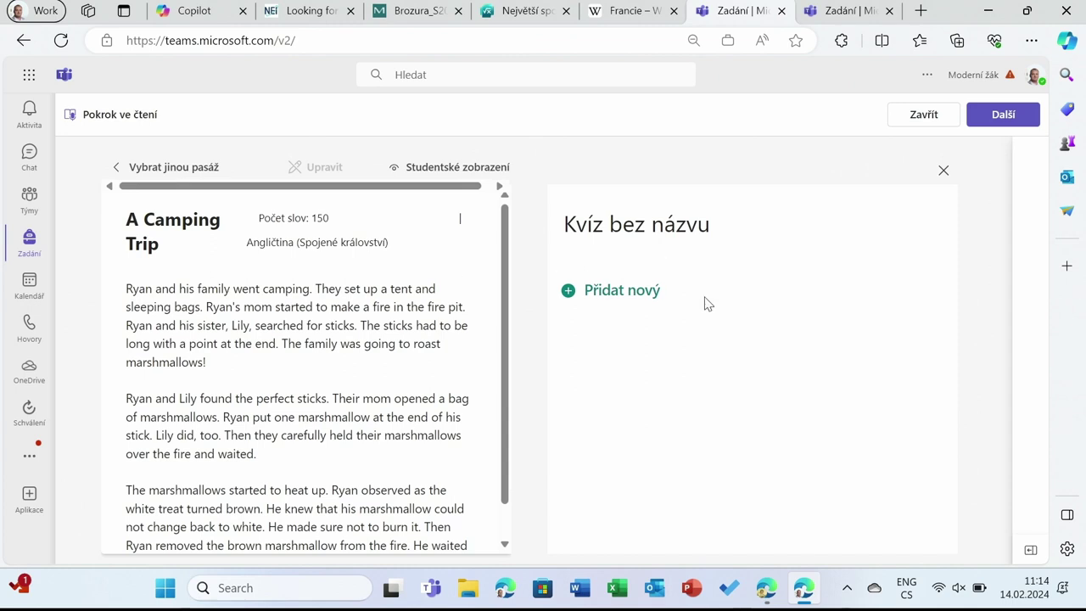
left_click(565, 302)
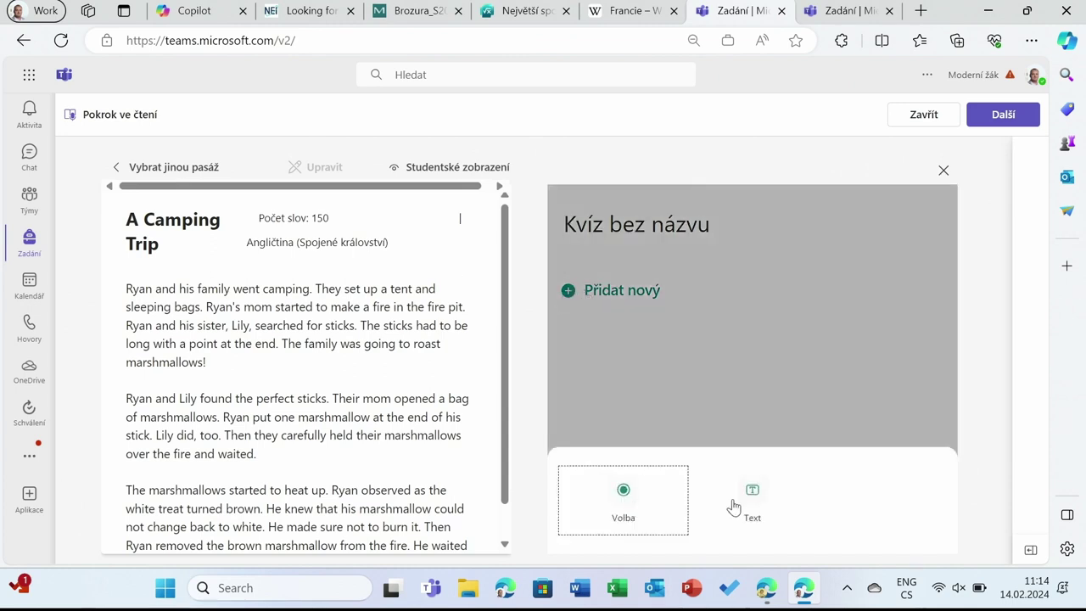
left_click(746, 496)
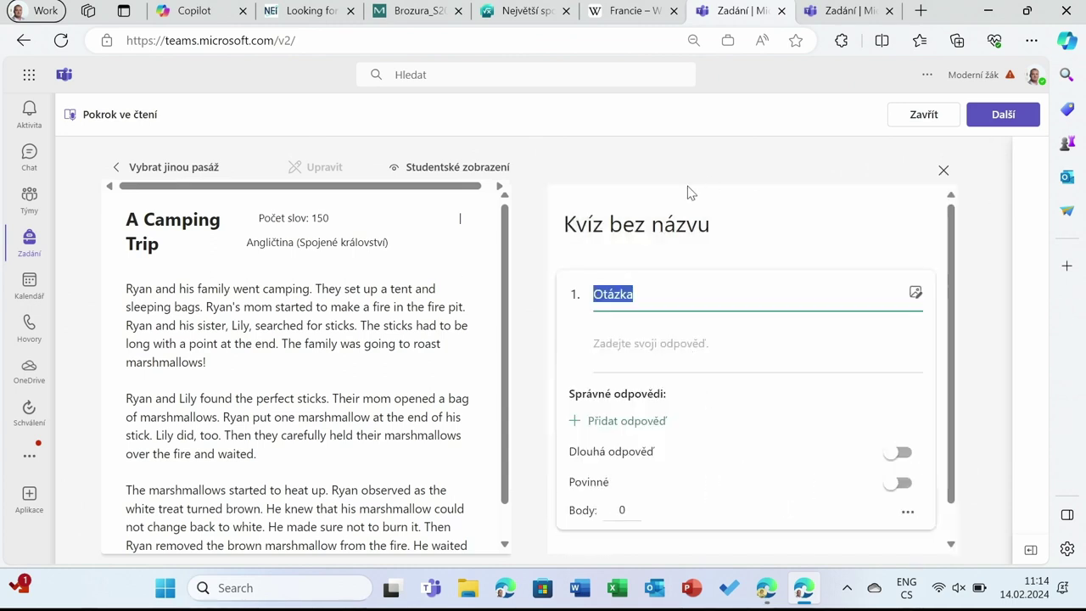
type("Kdo")
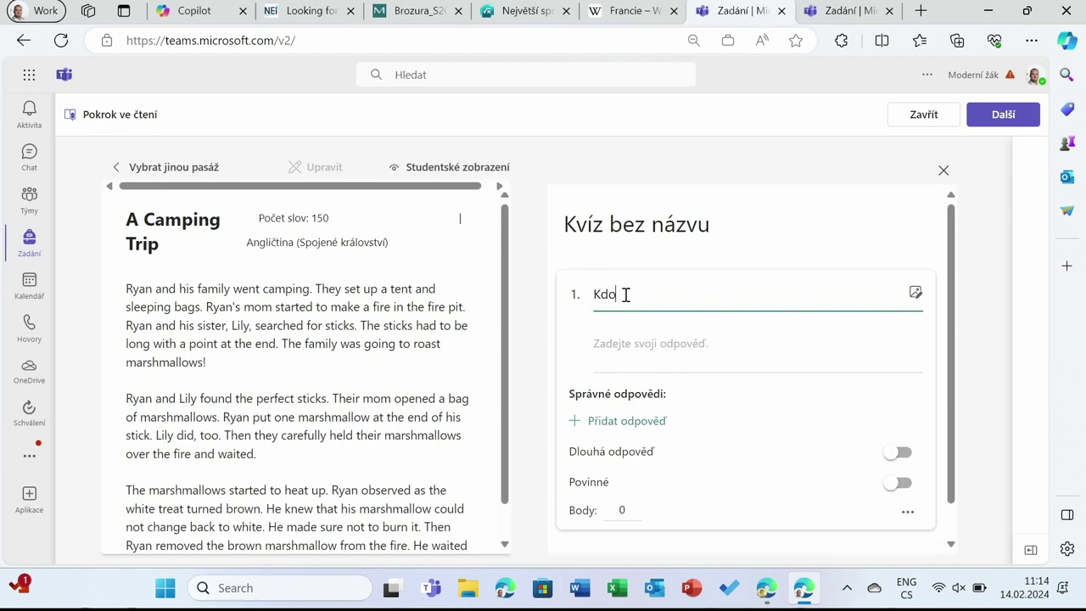
type(" byl hlavni postavou pribehu?")
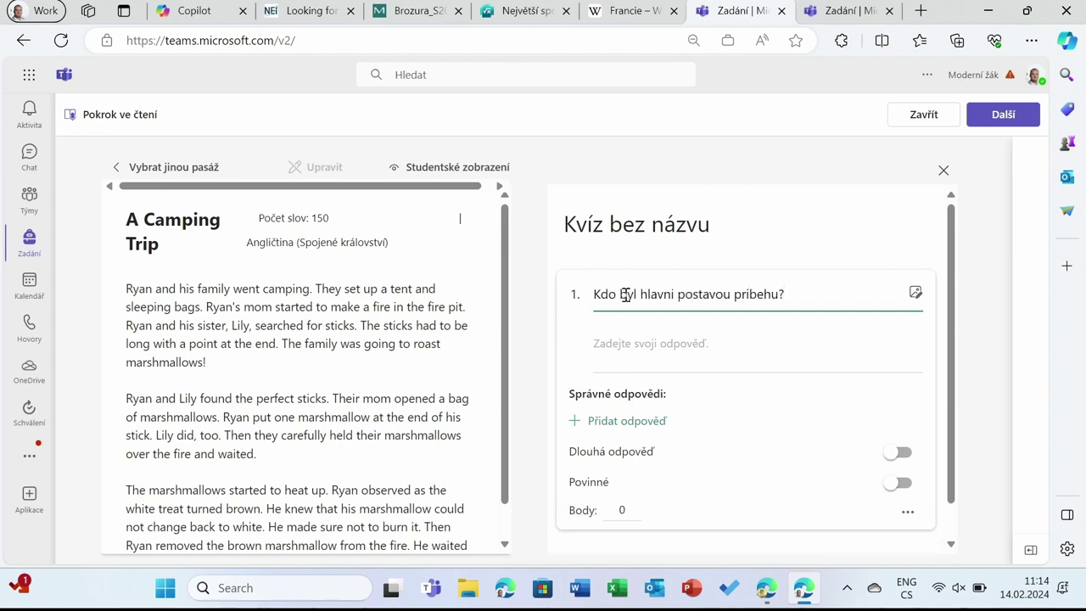
left_click(982, 226)
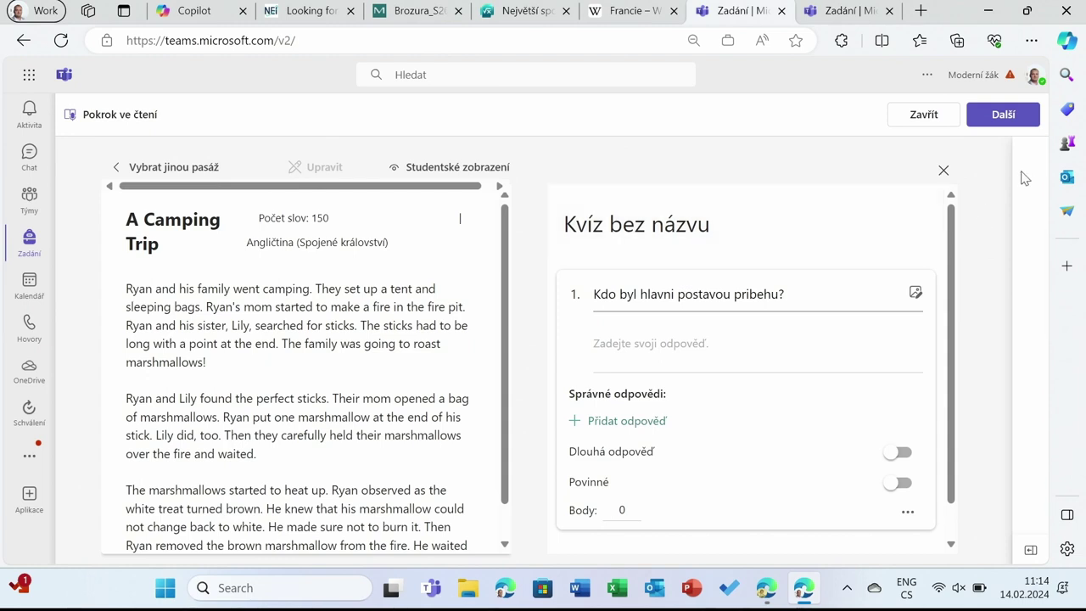
Finish the reading activity setup and assign the Procvicovani cteni assignment to class 7.A
left_click(996, 122)
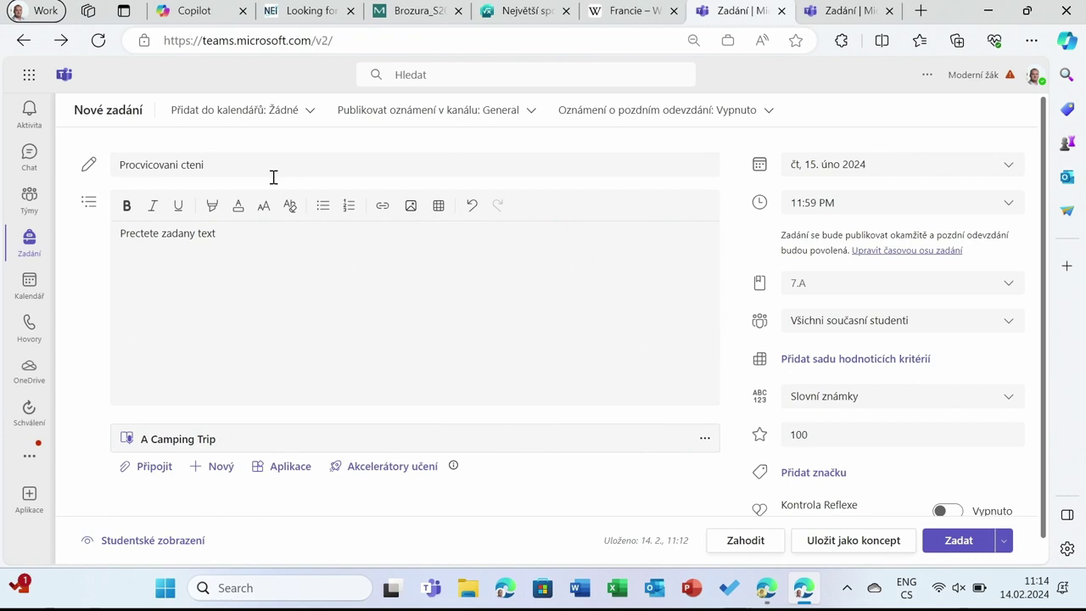
left_click(972, 543)
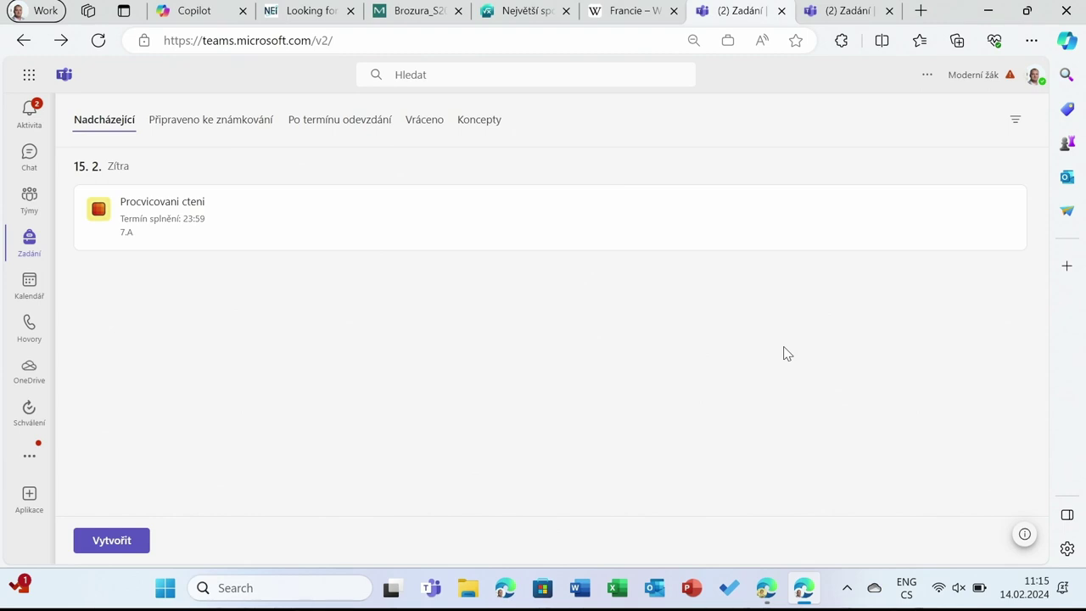
Find Procvicovani cteni Zatec among the past-due assignments and open the work of the pupil who turned it in
left_click(417, 124)
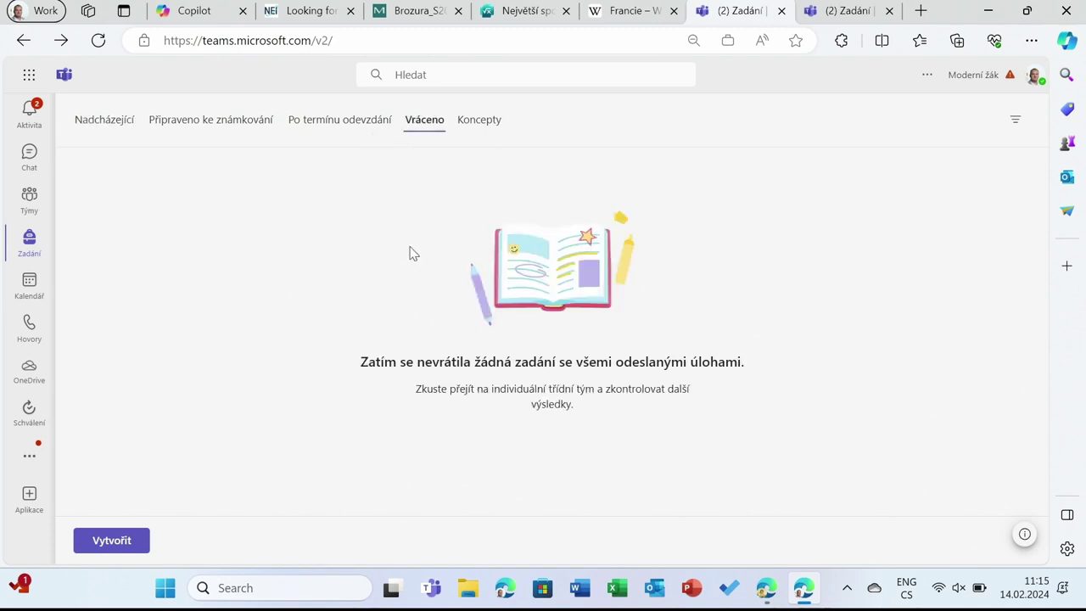
left_click(342, 120)
scroll(300, 374, "down", 15)
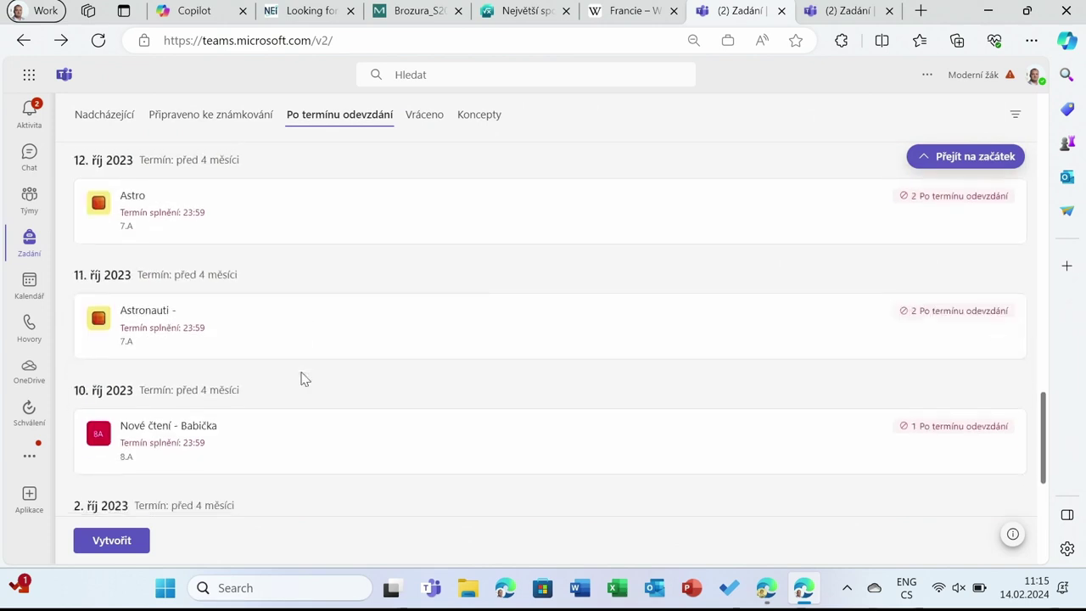
scroll(316, 348, "down", 4)
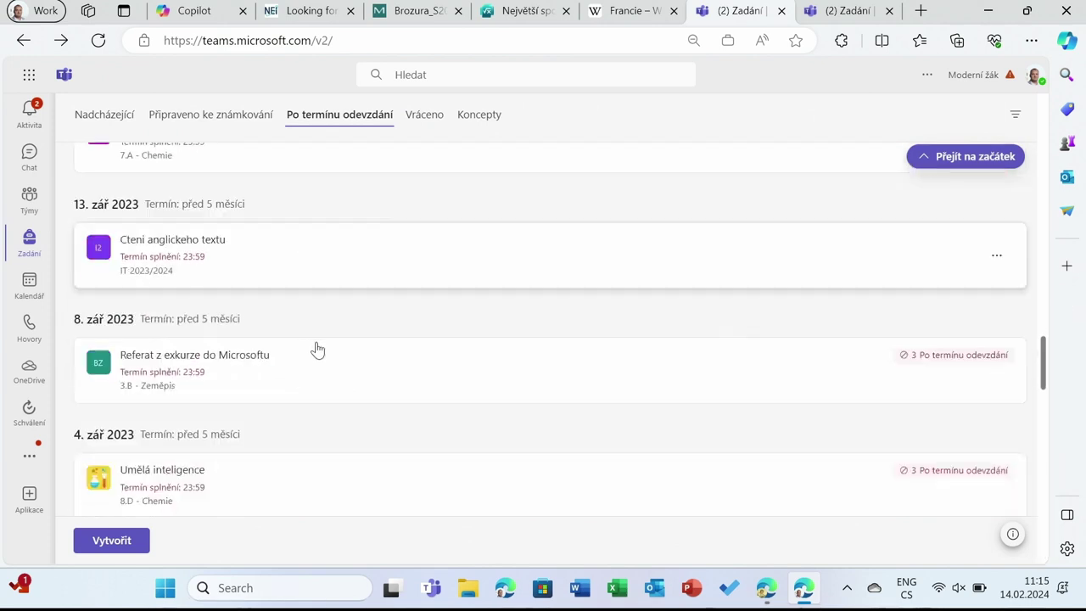
scroll(317, 349, "down", 7)
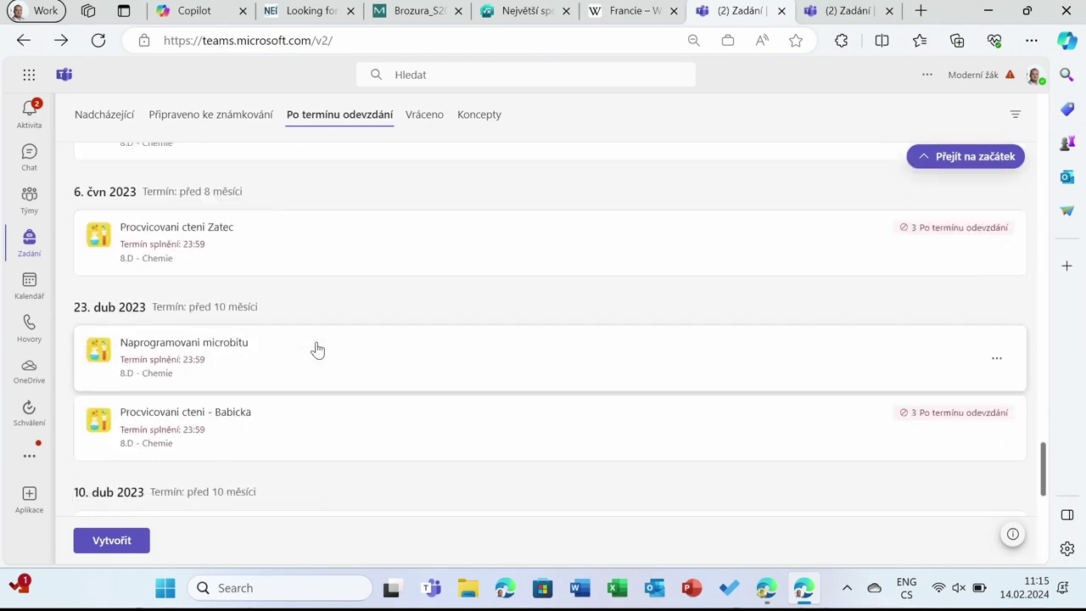
left_click(300, 242)
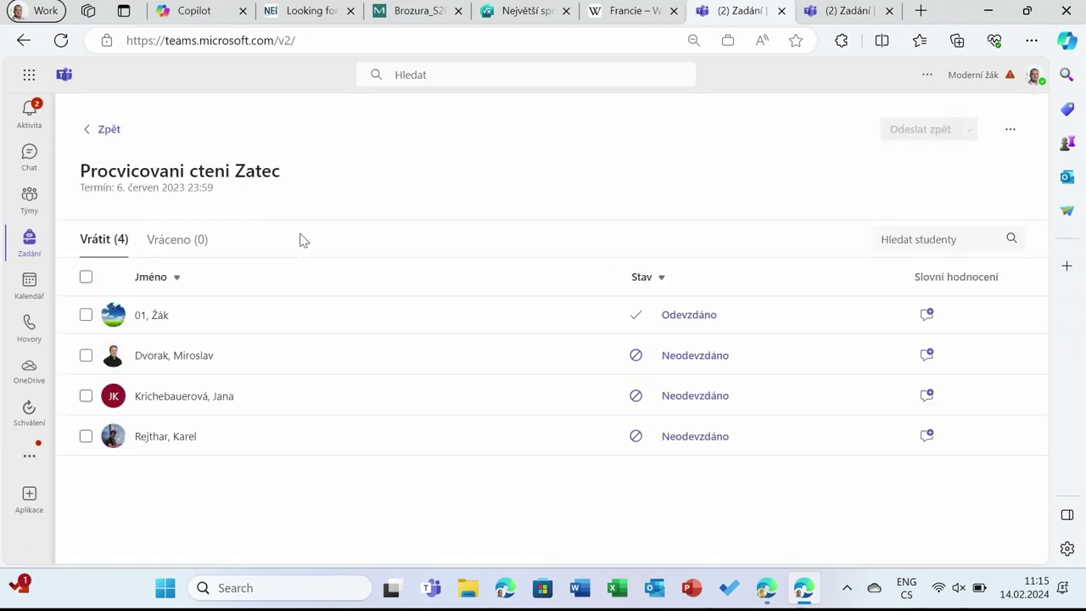
left_click(303, 318)
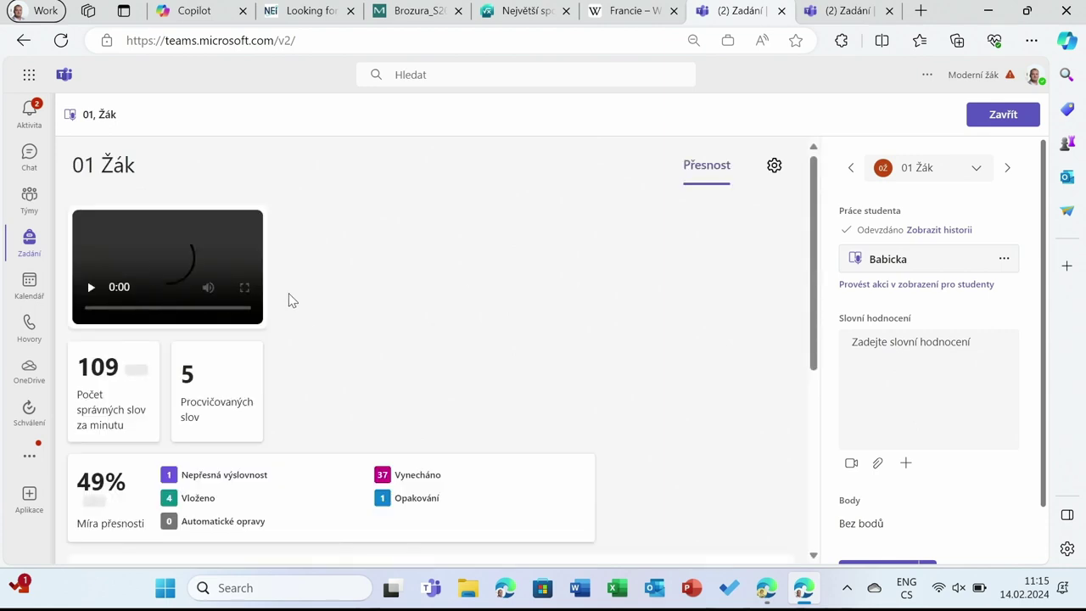
Examine the pupil's reading accuracy results and colour-marked text at a reduced page zoom, including the marking options for an inserted word "Jak"
scroll(467, 274, "down", 2)
key("ctrl+minus")
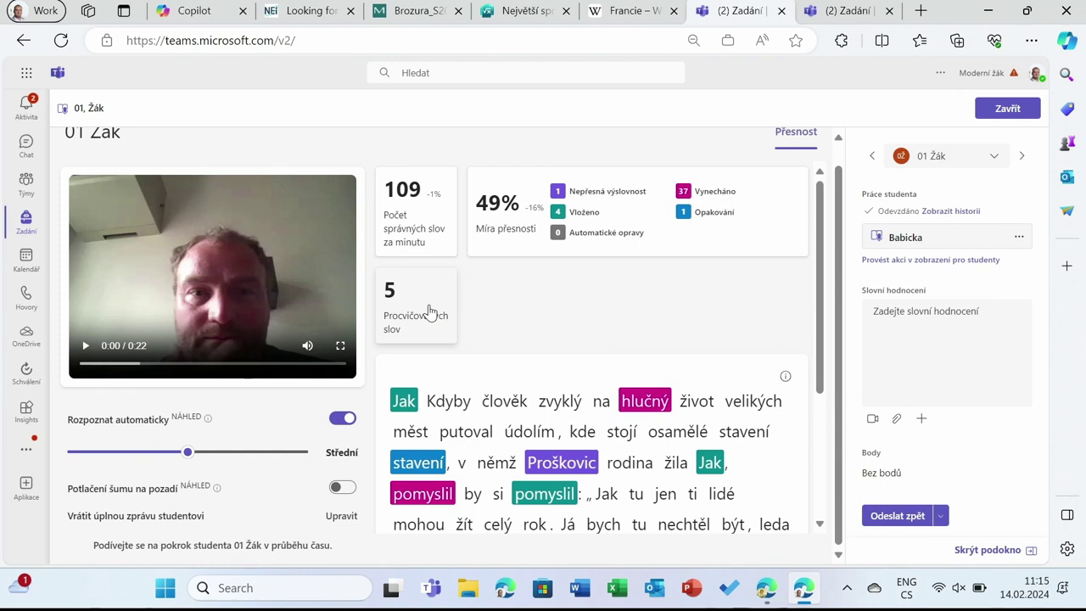
scroll(618, 287, "down", 1)
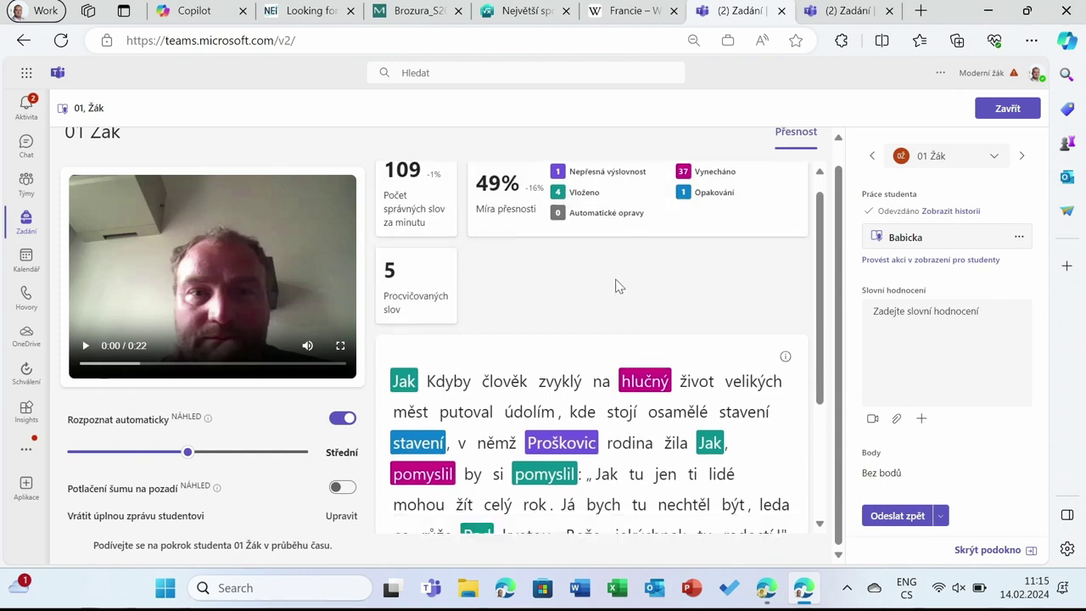
scroll(618, 286, "down", 3)
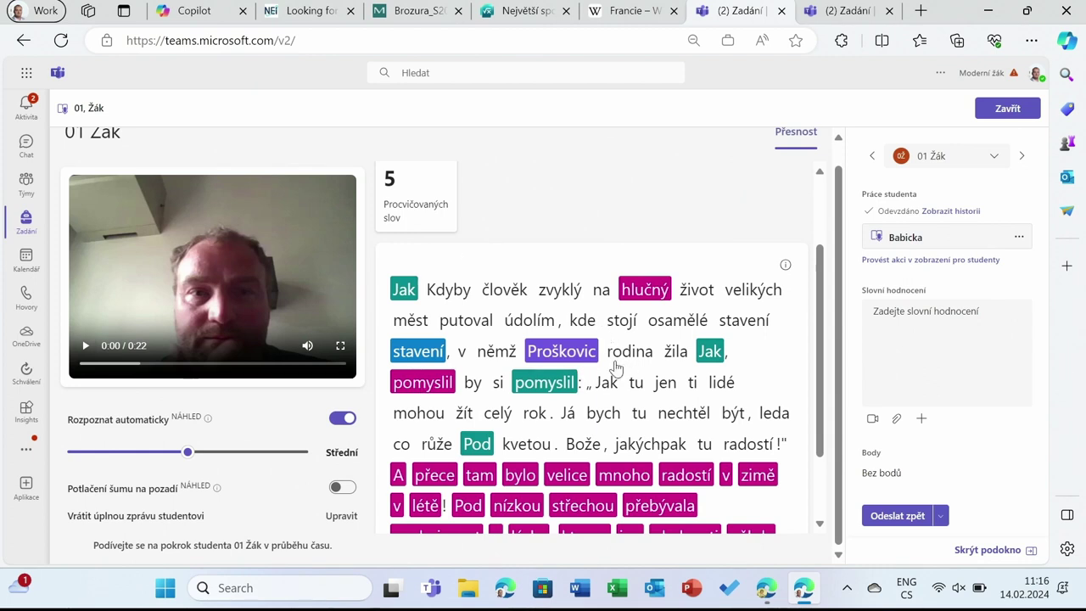
left_click(711, 353)
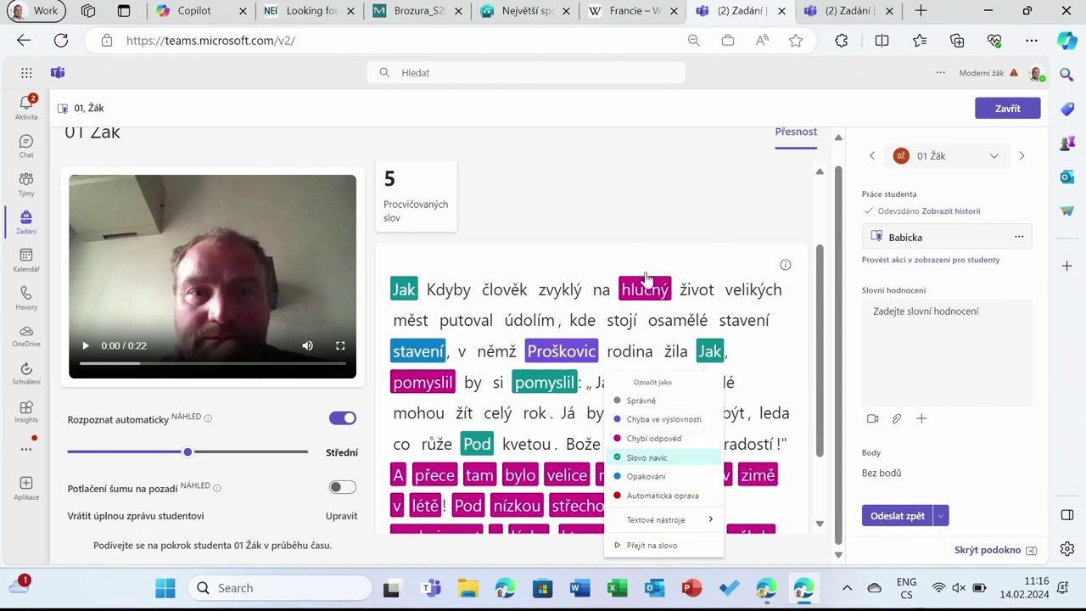
left_click(645, 227)
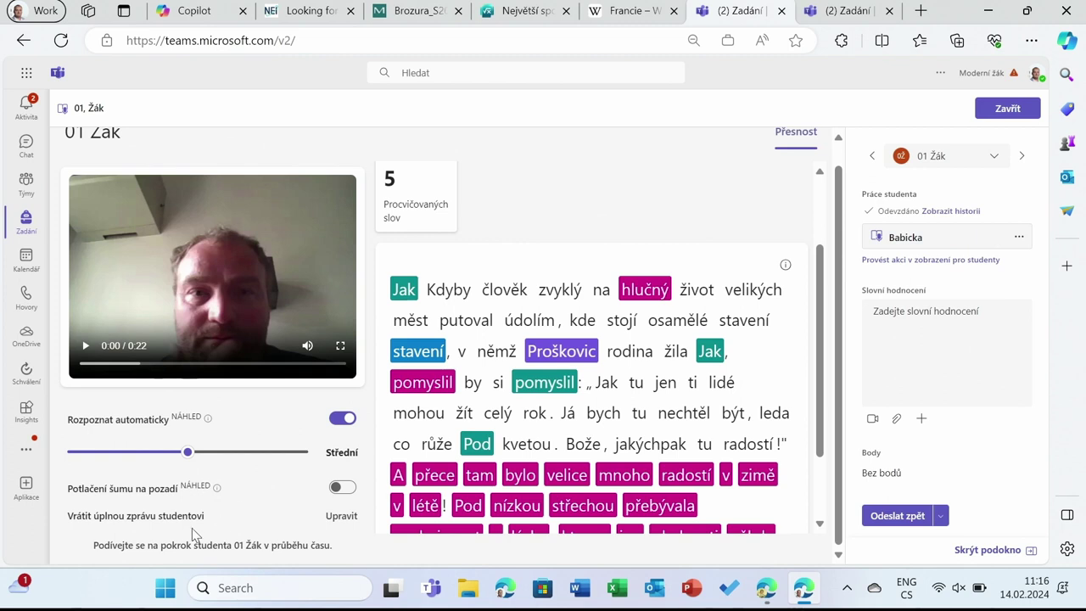
Open the pupil's reading progress report and examine the averages, challenging words and accuracy per assignment
left_click(302, 547)
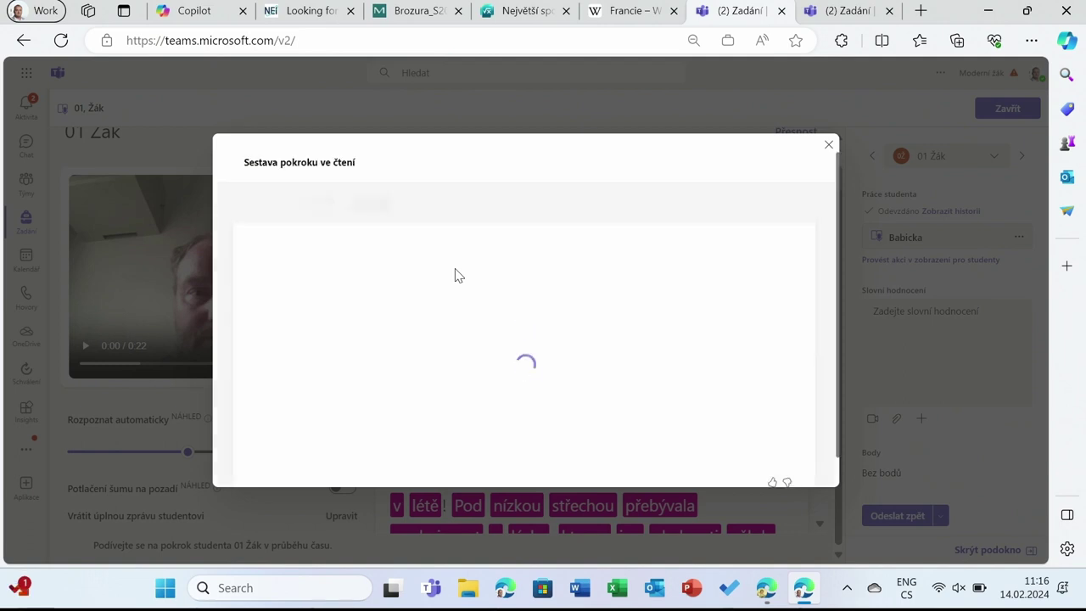
scroll(440, 286, "down", 1)
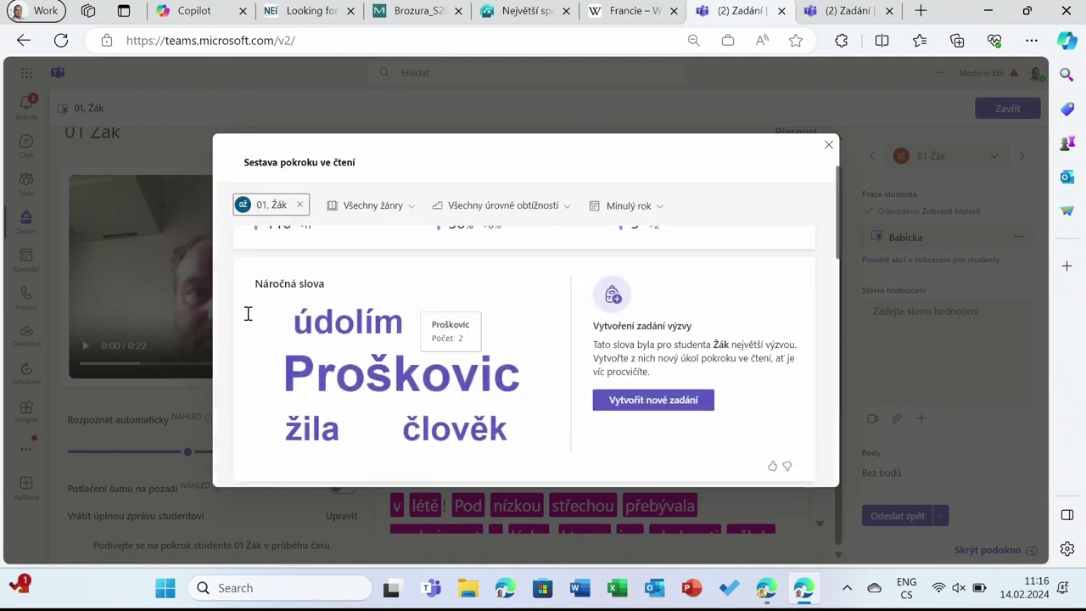
scroll(381, 313, "up", 1)
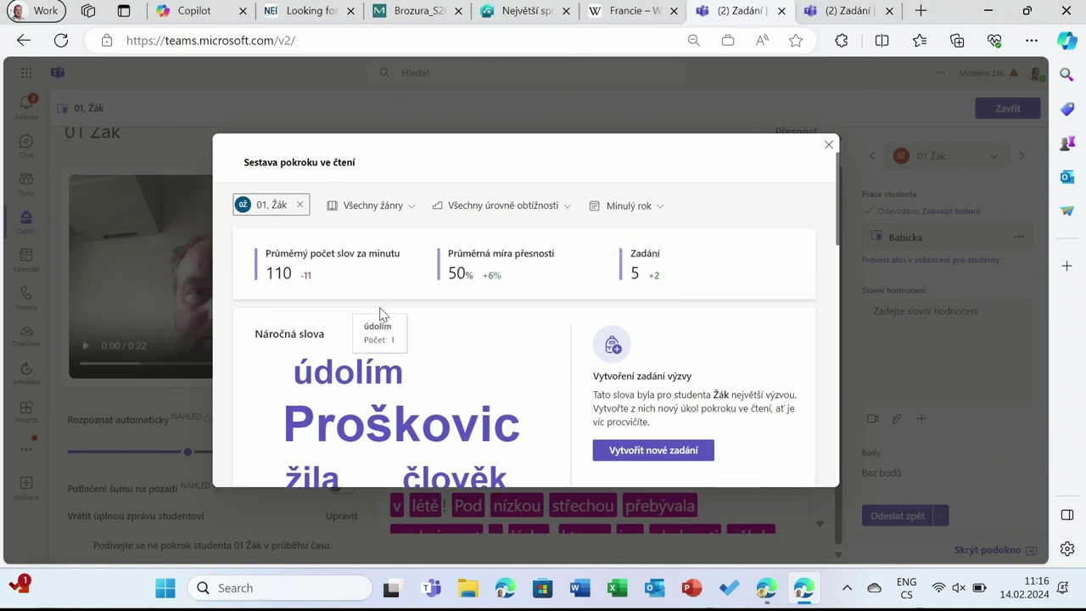
scroll(449, 328, "down", 8)
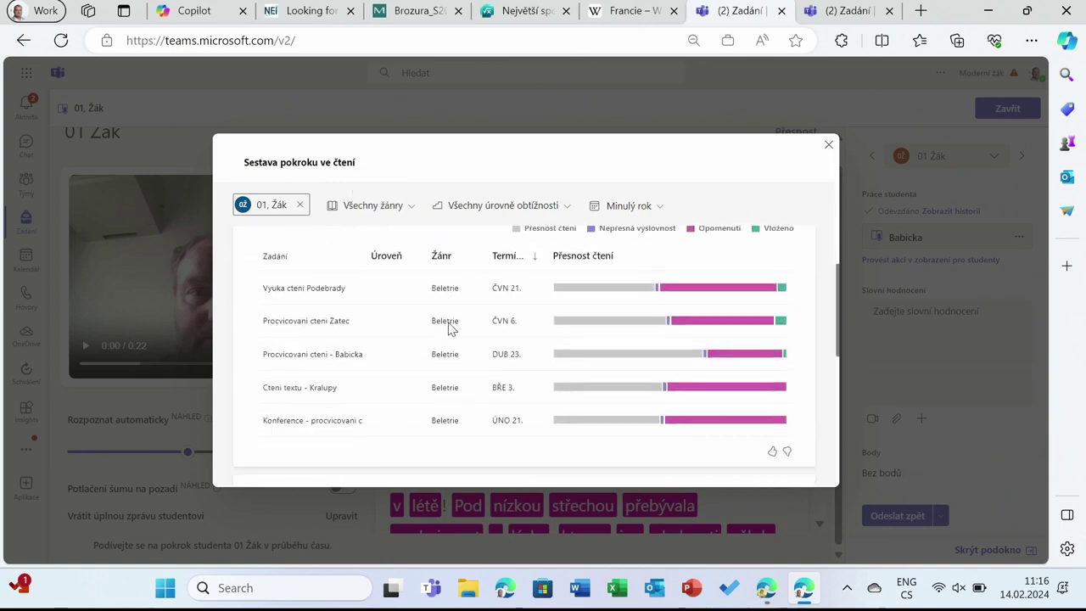
Examine the pupil's words-per-minute and accuracy-rate trend charts, review the challenging words once more, and close the reading progress report
scroll(449, 329, "down", 3)
scroll(449, 330, "up", 1)
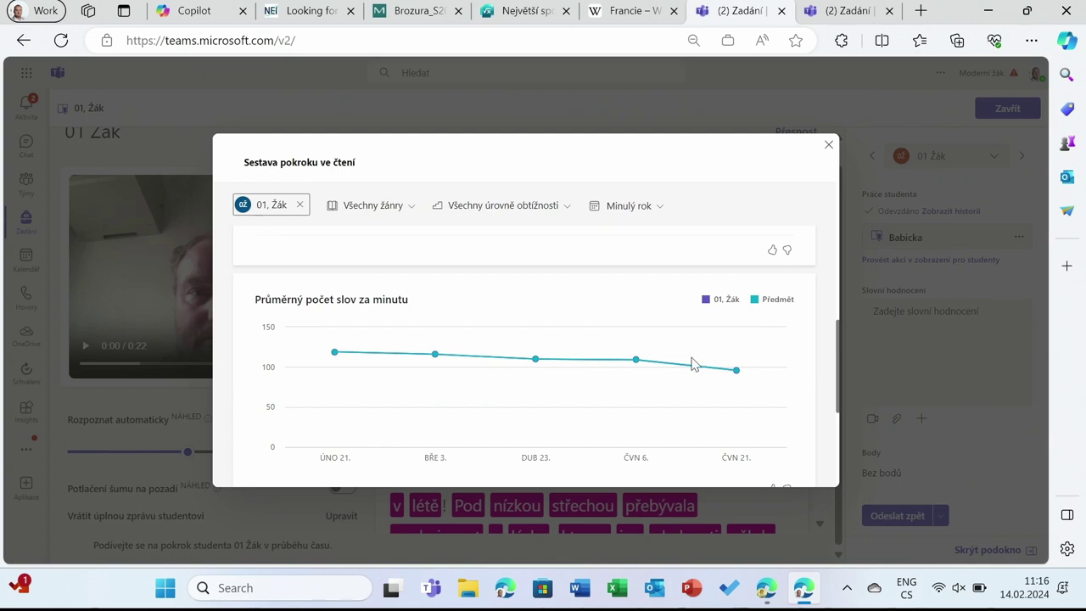
mouse_move(661, 363)
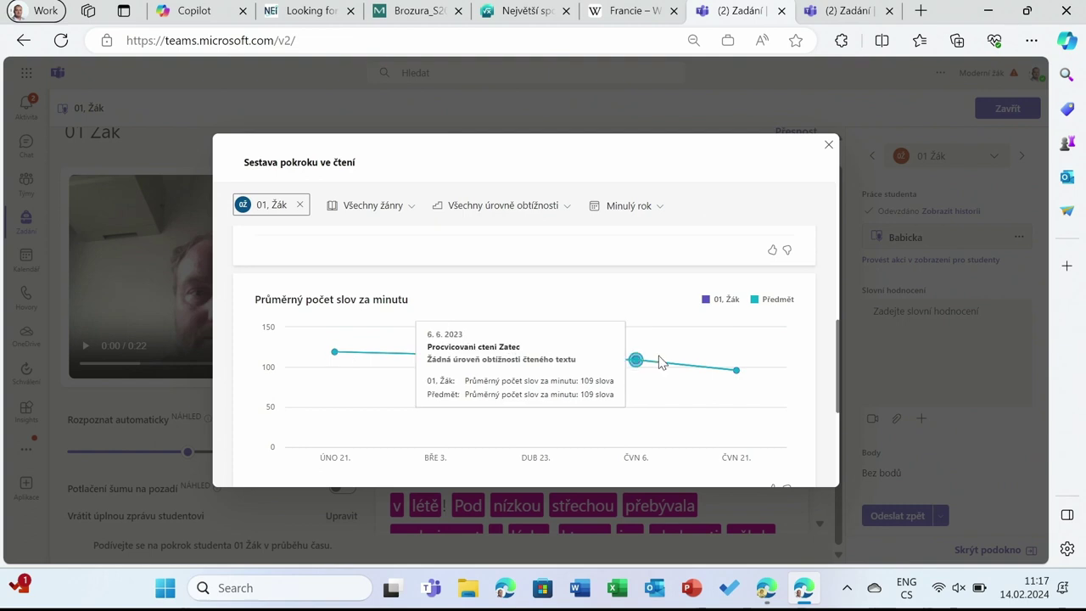
scroll(720, 322, "down", 3)
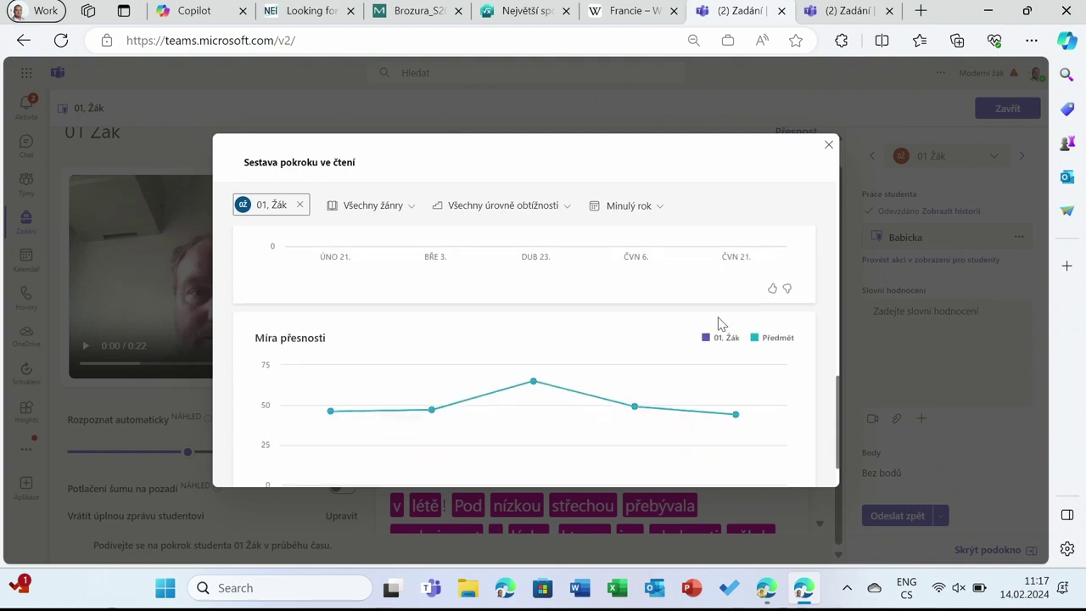
scroll(719, 322, "down", 5)
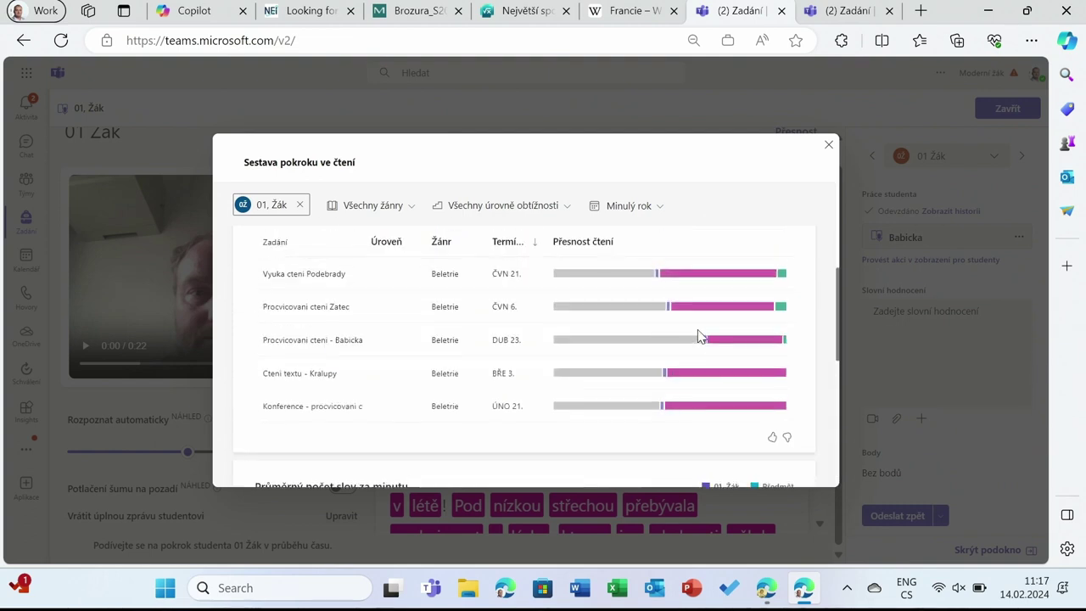
scroll(698, 337, "up", 10)
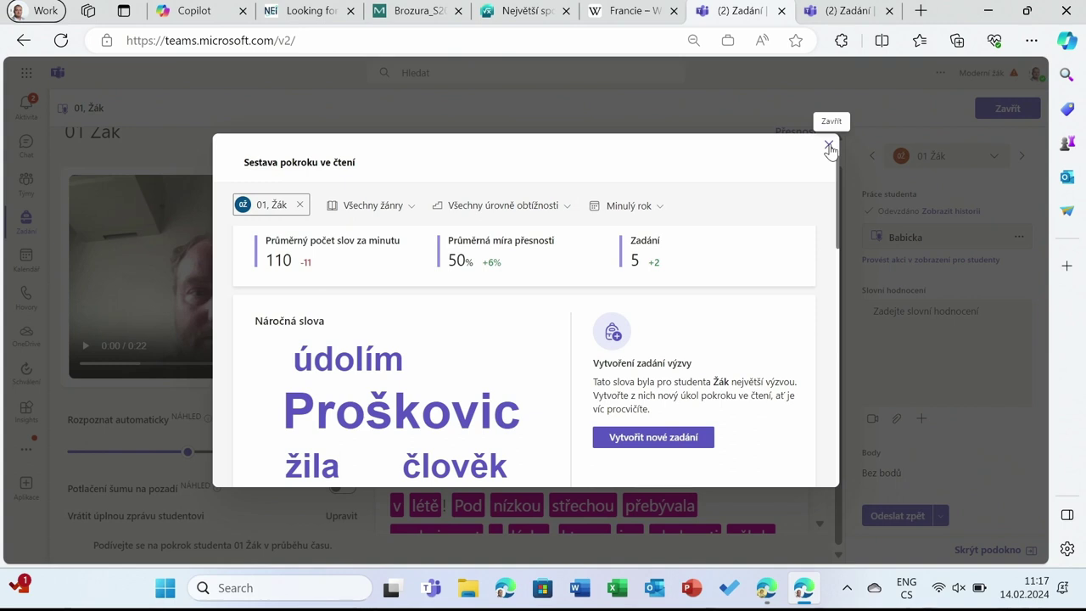
mouse_move(363, 361)
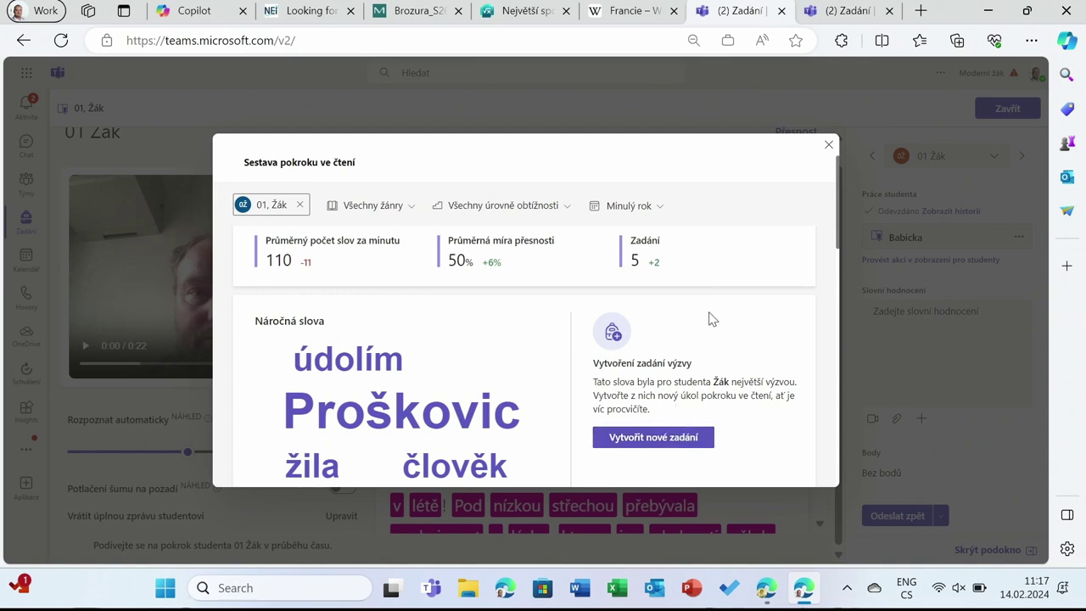
scroll(709, 318, "down", 2)
scroll(709, 321, "down", 3)
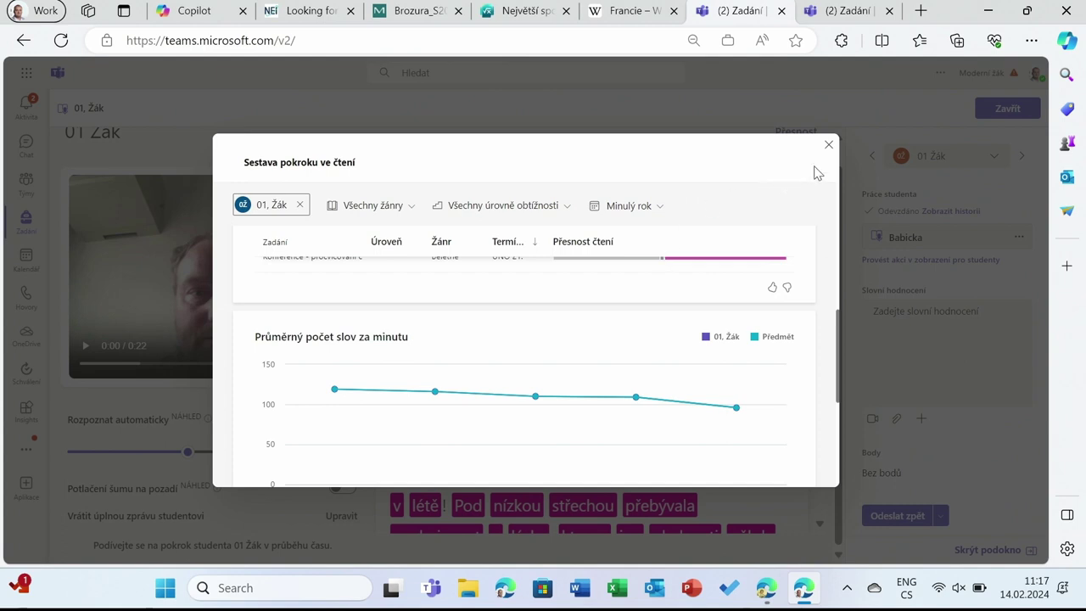
left_click(828, 145)
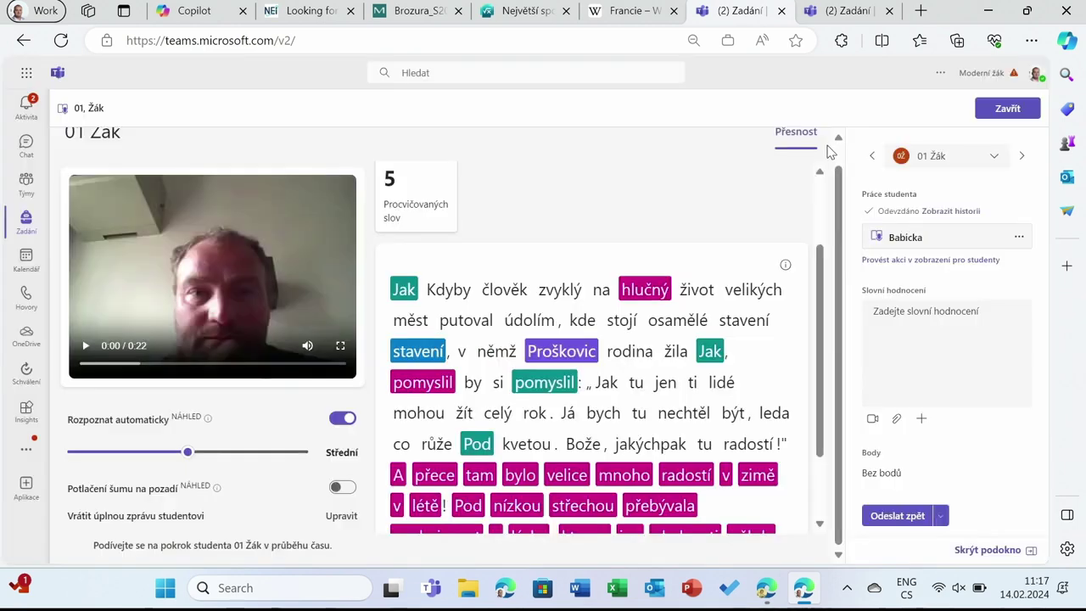